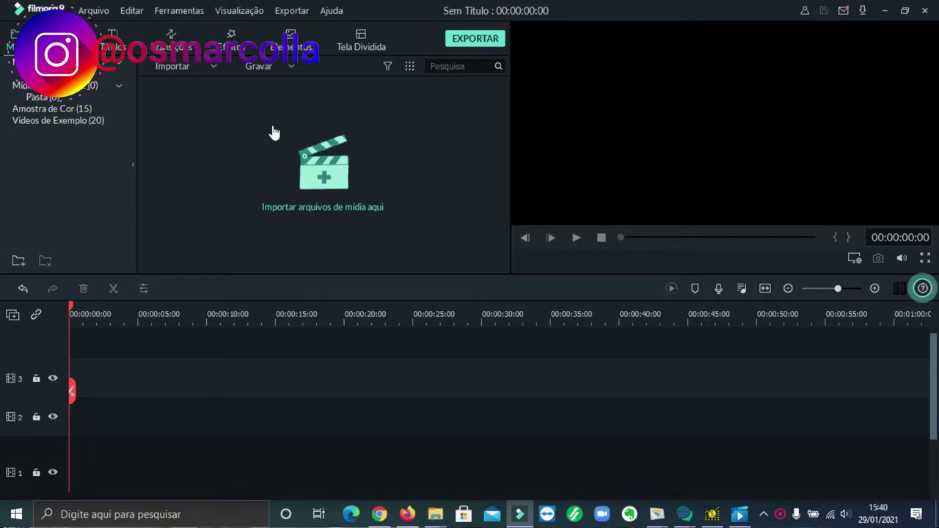
Step: Import the file VIDEO PAGINA DE VENDAS 2 into the project's media library
{"action": "left_click", "coordinate": [213, 66]}
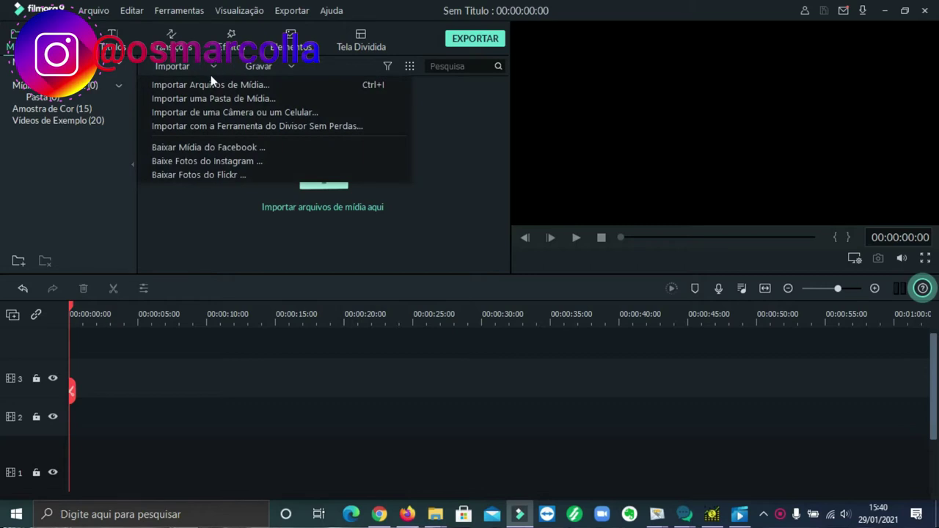
{"action": "left_click", "coordinate": [212, 79]}
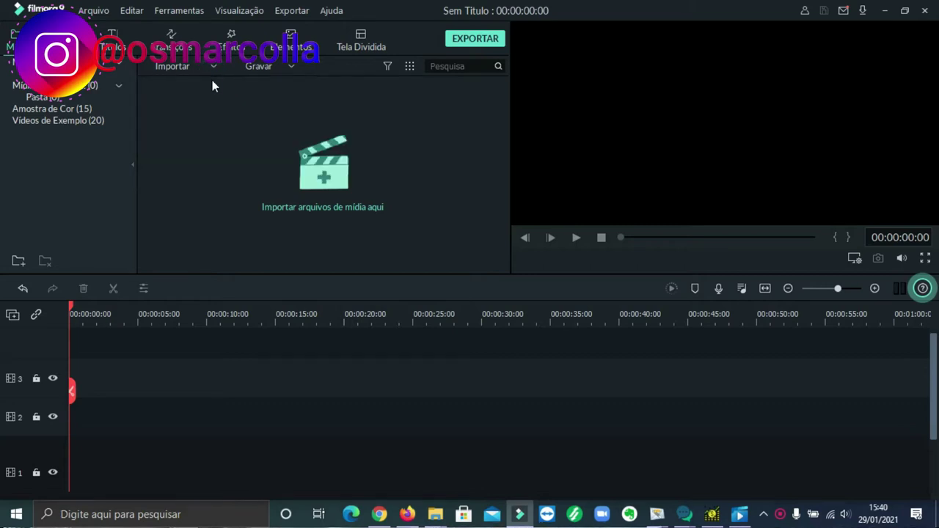
{"action": "left_click", "coordinate": [161, 220]}
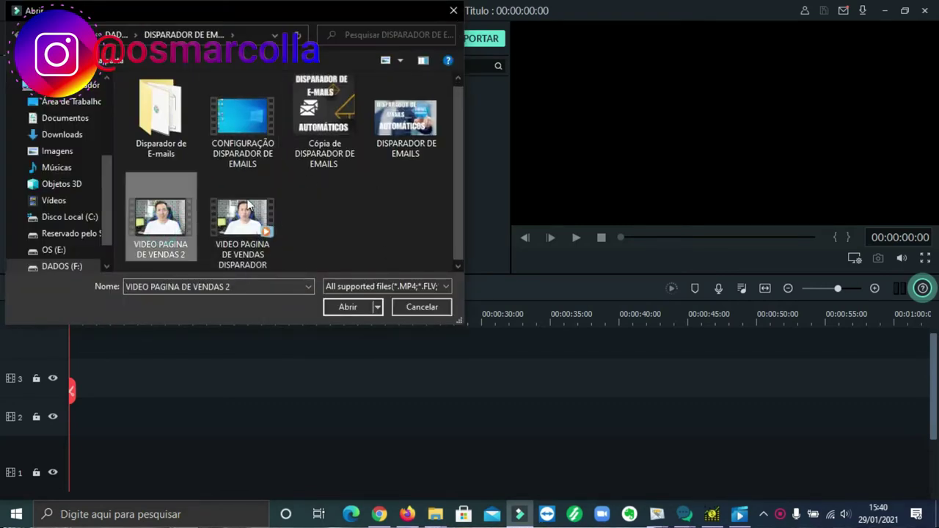
{"action": "left_click", "coordinate": [351, 307]}
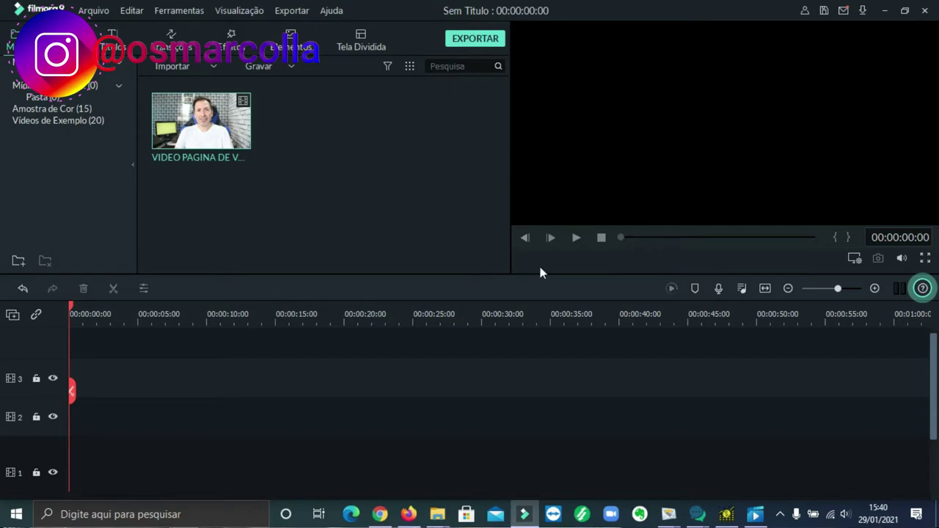
Step: Set the project's aspect ratio to 1:1 (Instagram) with a 1080 x 1080 resolution at 25 fps
{"action": "left_click", "coordinate": [856, 259]}
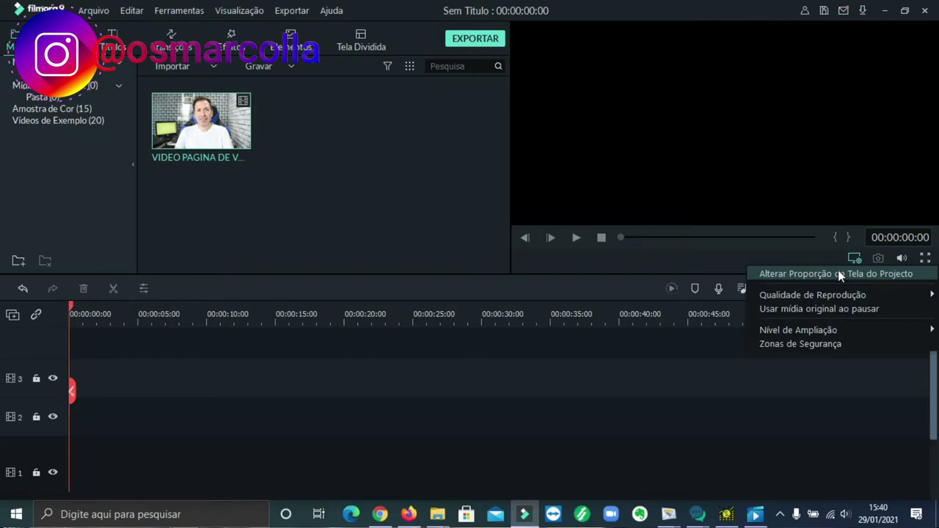
{"action": "left_click", "coordinate": [840, 275]}
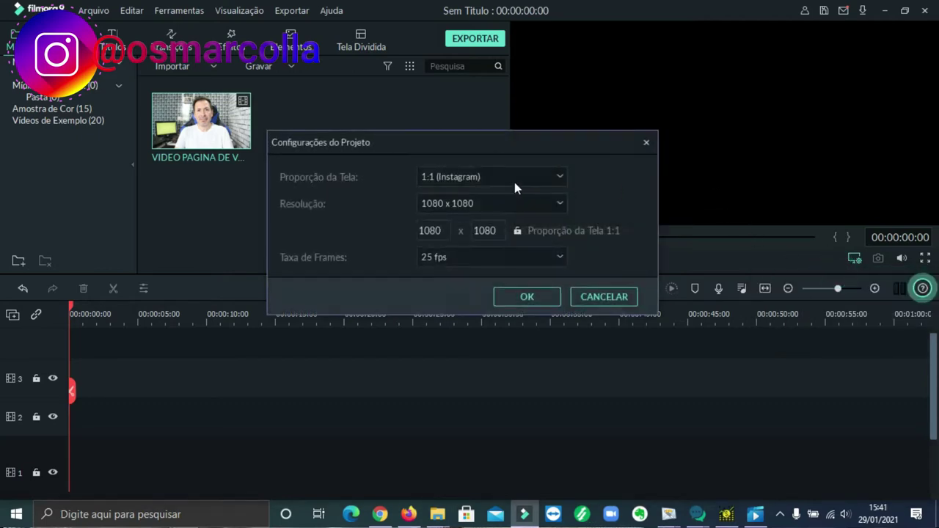
{"action": "left_click", "coordinate": [562, 177]}
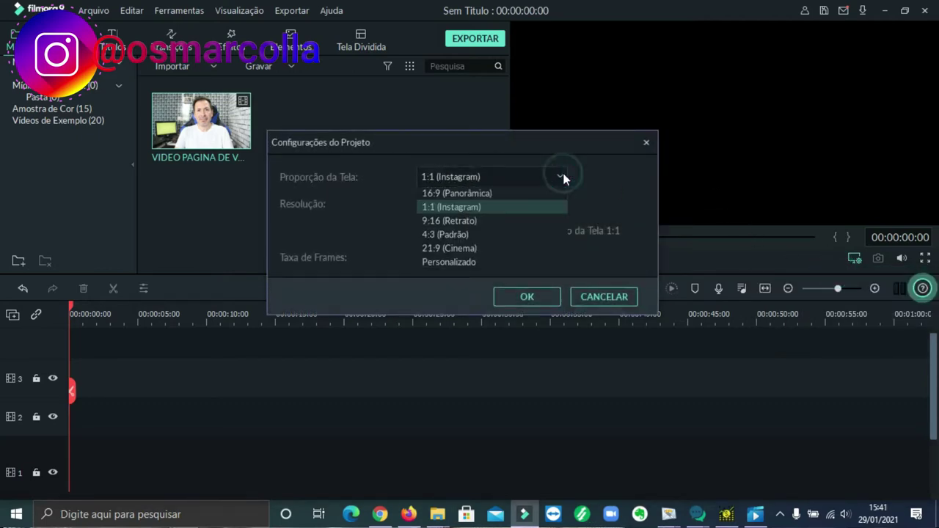
{"action": "left_click", "coordinate": [525, 191]}
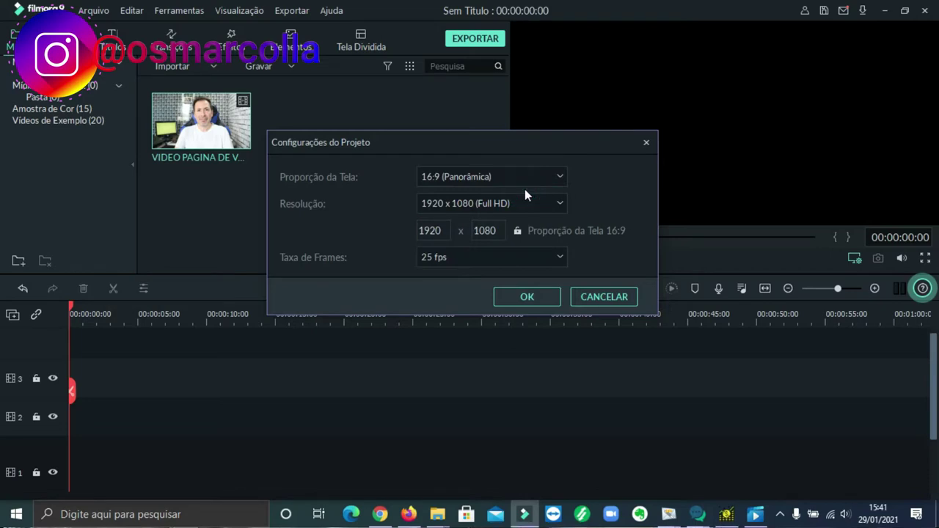
{"action": "left_click", "coordinate": [562, 177]}
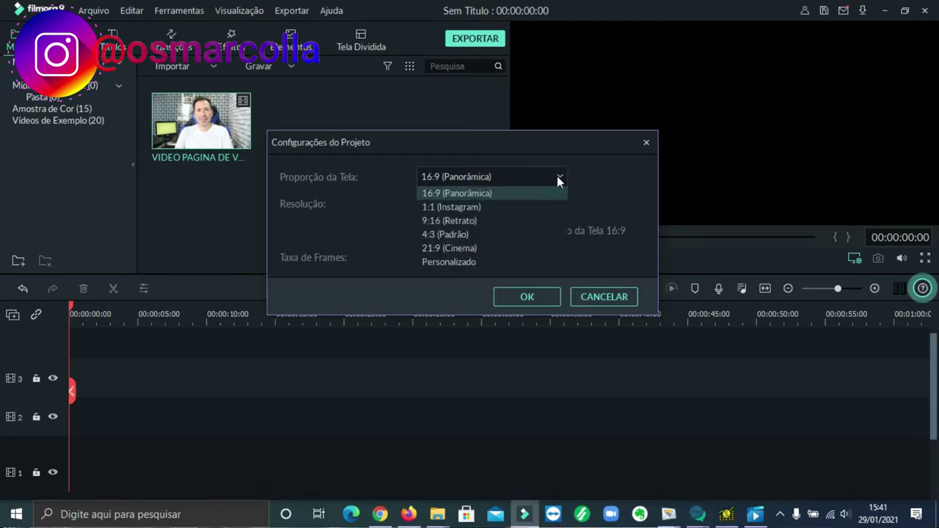
{"action": "left_click", "coordinate": [524, 208]}
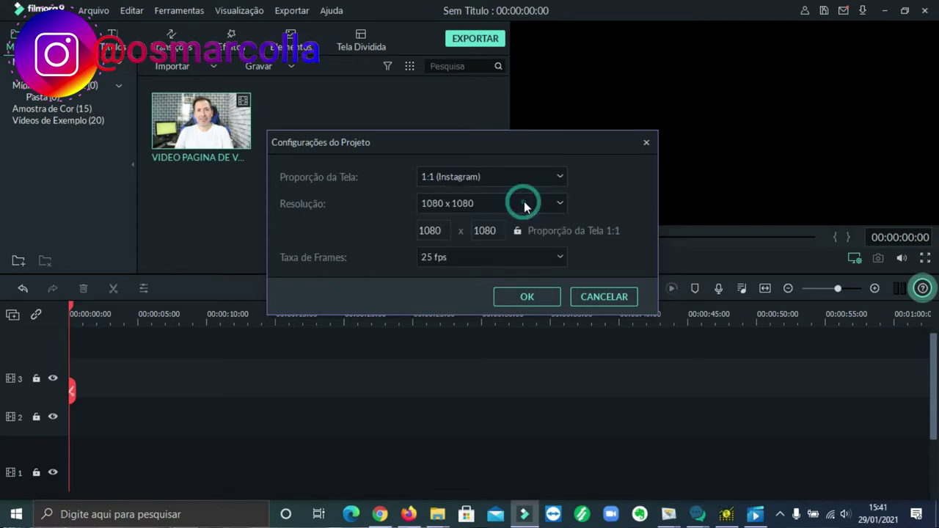
{"action": "left_click", "coordinate": [542, 298]}
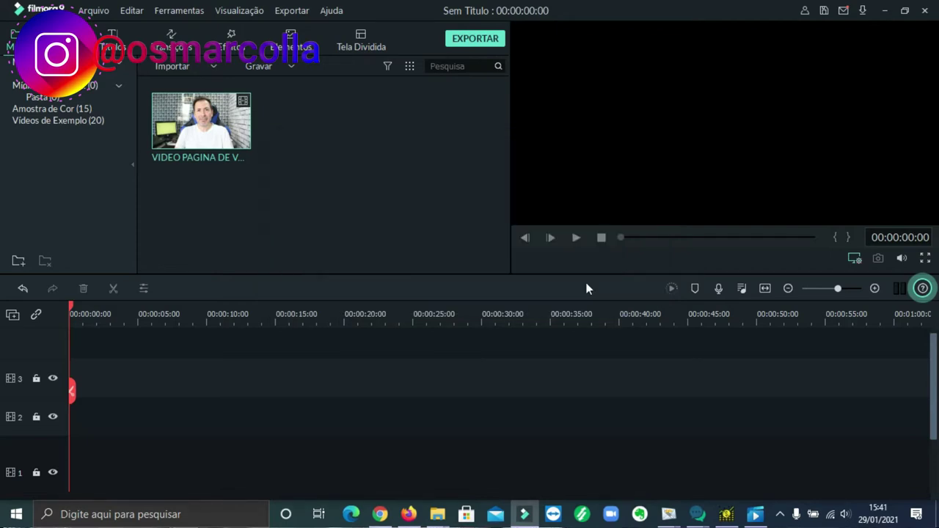
Step: Place the imported video at the start of track 2, keeping the 1080 x 1080 25fps project settings, and shift its picture slightly down
{"action": "mouse_move", "coordinate": [200, 130]}
{"action": "left_click_drag", "start_coordinate": [243, 106], "coordinate": [72, 417]}
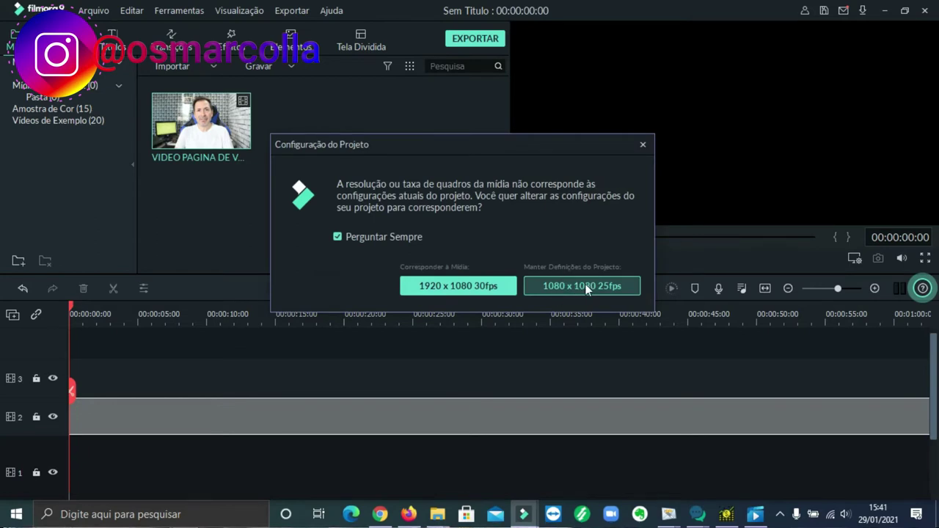
{"action": "left_click", "coordinate": [585, 287]}
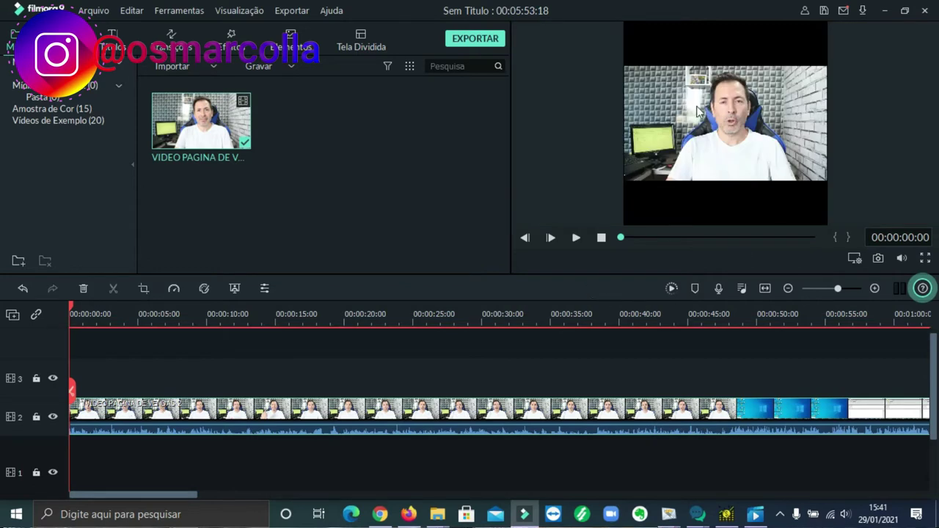
{"action": "left_click", "coordinate": [709, 125]}
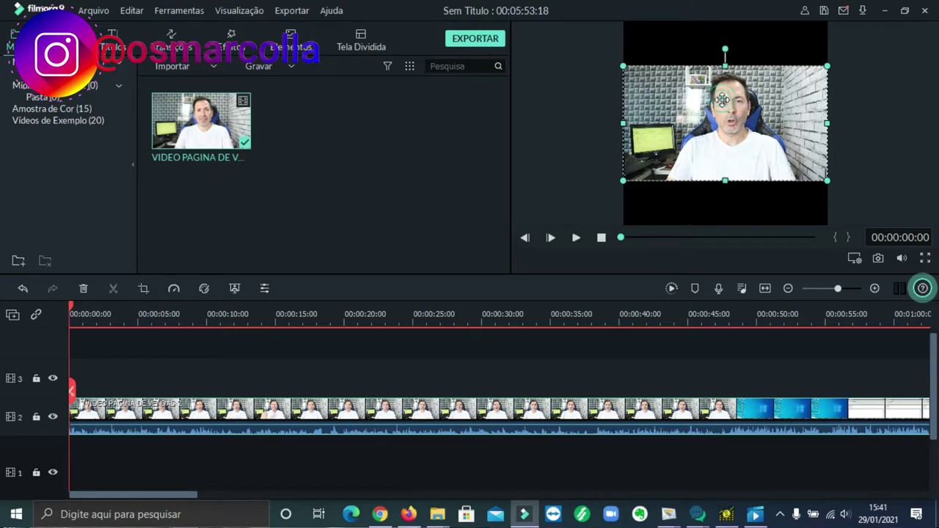
{"action": "mouse_move", "coordinate": [722, 99]}
{"action": "left_mouse_down"}
{"action": "mouse_move", "coordinate": [717, 119]}
{"action": "mouse_move", "coordinate": [718, 107]}
{"action": "left_mouse_up"}
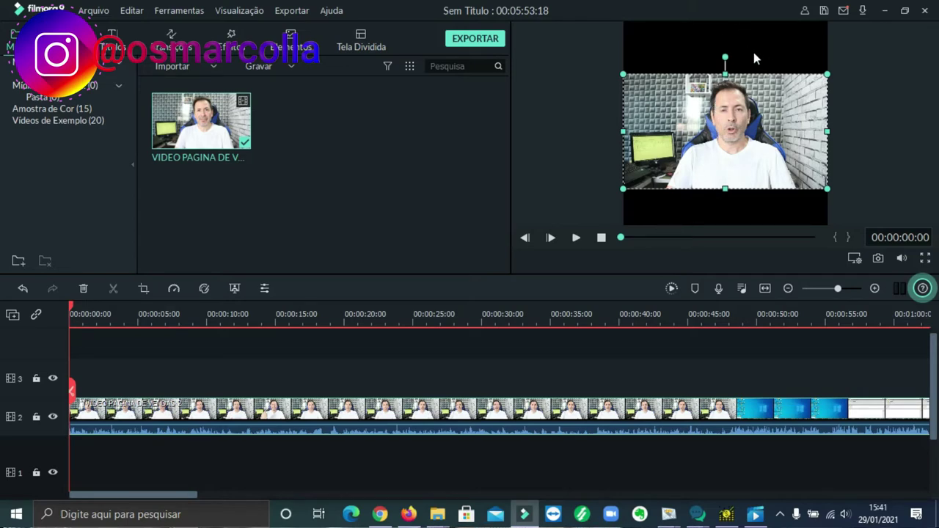
Step: Add the Gradiente 4 colour sample to track 1 beneath the video and stretch it vertically to fill the square frame
{"action": "left_click", "coordinate": [70, 109]}
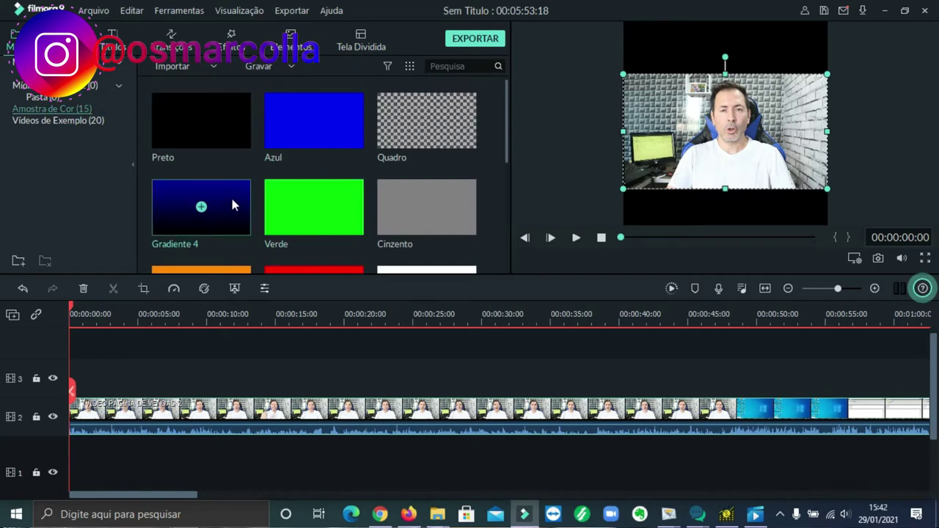
{"action": "left_click_drag", "start_coordinate": [235, 201], "coordinate": [63, 383]}
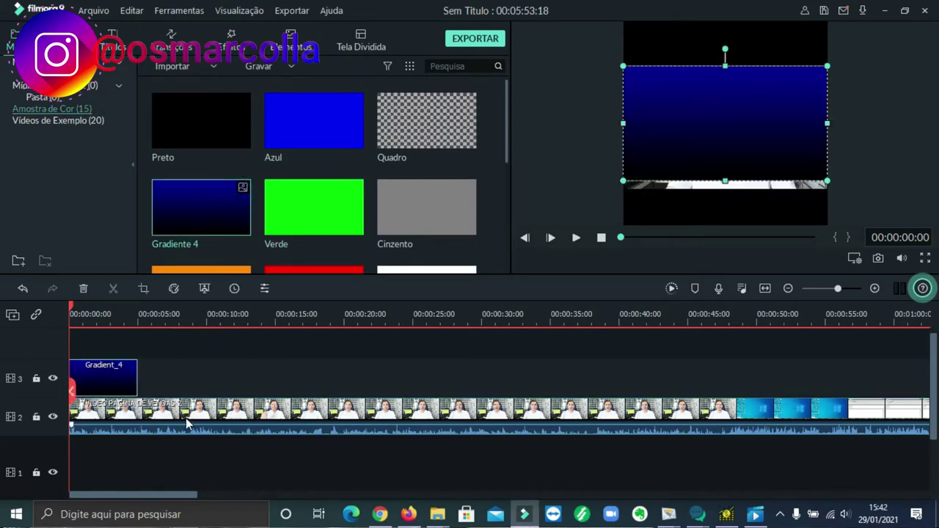
{"action": "left_click_drag", "start_coordinate": [127, 374], "coordinate": [139, 447]}
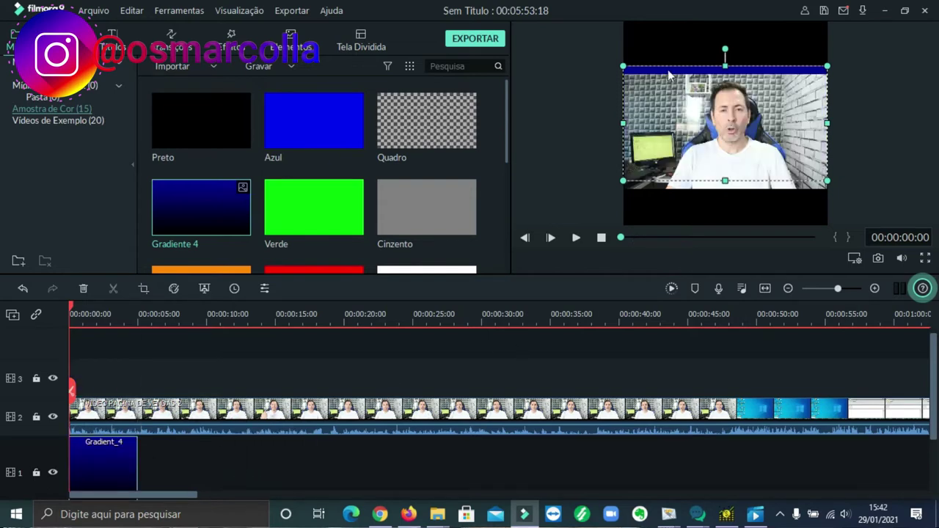
{"action": "left_click_drag", "start_coordinate": [725, 62], "coordinate": [725, 22]}
{"action": "left_click_drag", "start_coordinate": [725, 181], "coordinate": [724, 248]}
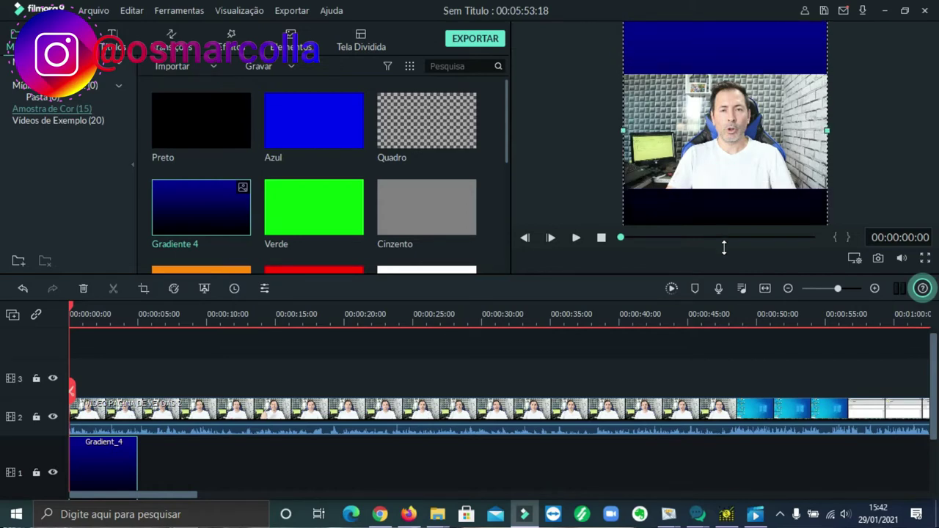
Step: Move the playhead to 00:00:00:16
{"action": "mouse_move", "coordinate": [182, 229]}
{"action": "left_click", "coordinate": [74, 389]}
{"action": "left_click_drag", "start_coordinate": [74, 389], "coordinate": [79, 389]}
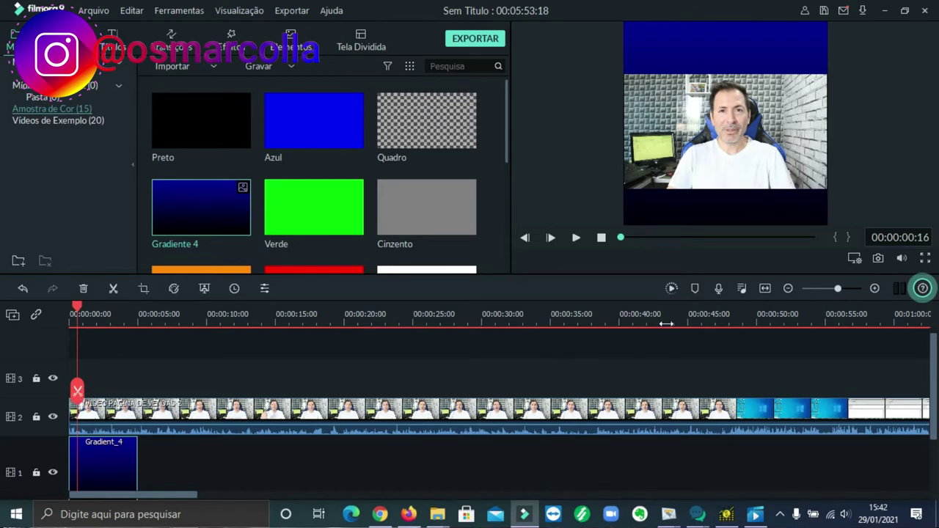
Step: Look through the title templates in the Intros and Créditos Finais categories
{"action": "mouse_move", "coordinate": [391, 127]}
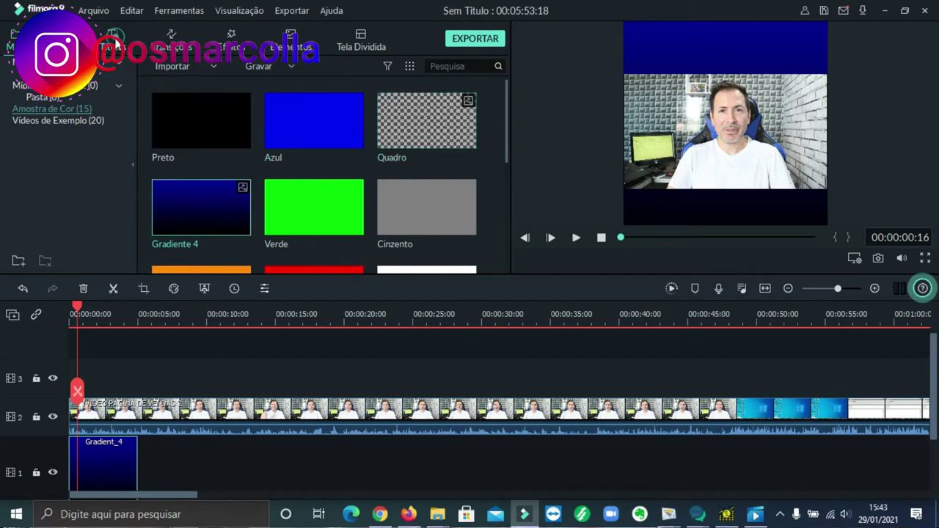
{"action": "left_click", "coordinate": [115, 44]}
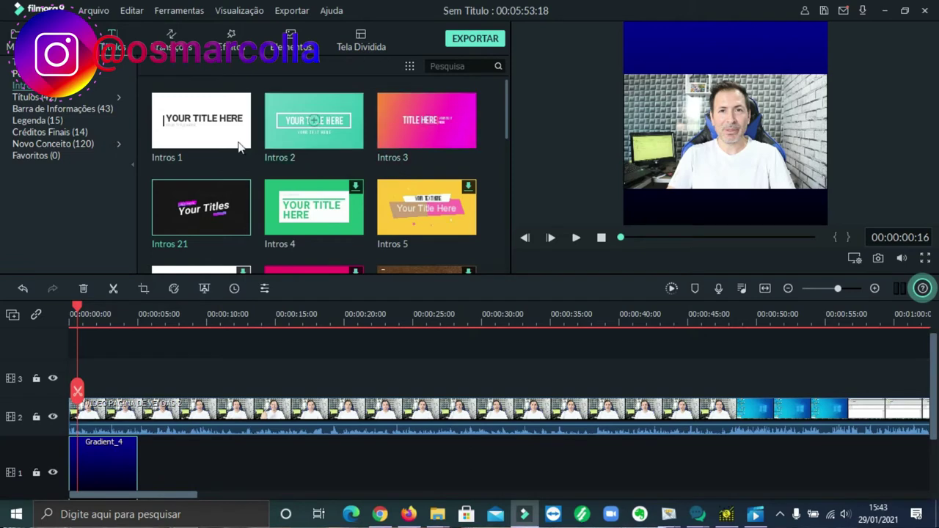
{"action": "scroll", "coordinate": [377, 150], "scroll_direction": "down", "scroll_amount": 5}
{"action": "scroll", "coordinate": [376, 144], "scroll_direction": "up", "scroll_amount": 5}
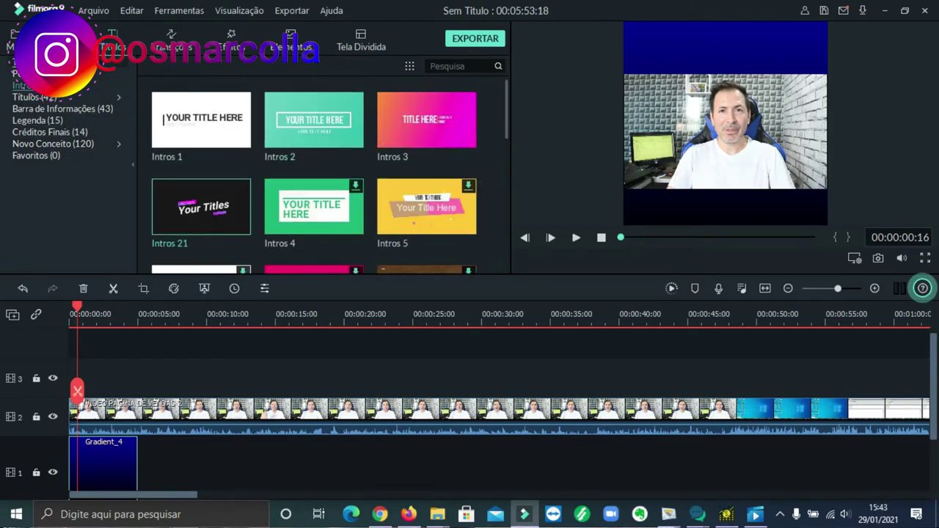
{"action": "left_click", "coordinate": [50, 133]}
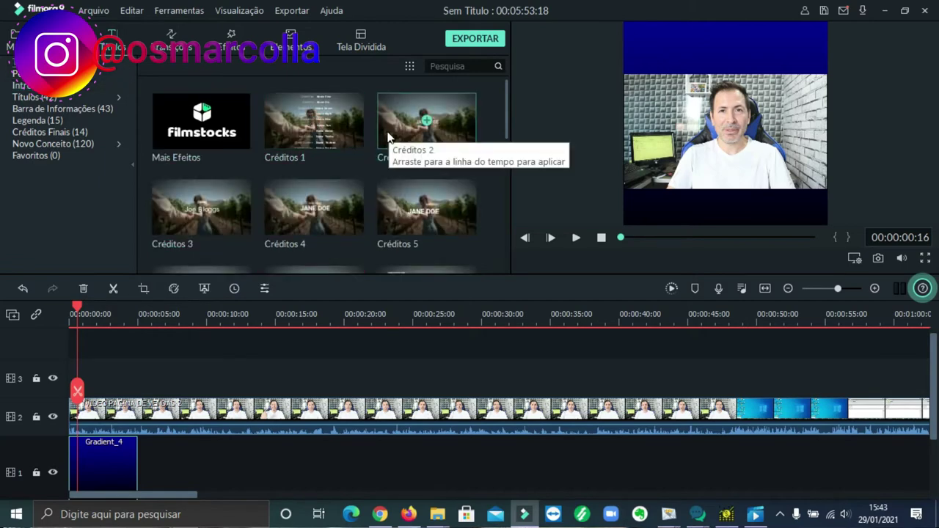
{"action": "scroll", "coordinate": [384, 139], "scroll_direction": "down", "scroll_amount": 3}
{"action": "scroll", "coordinate": [323, 168], "scroll_direction": "down", "scroll_amount": 3}
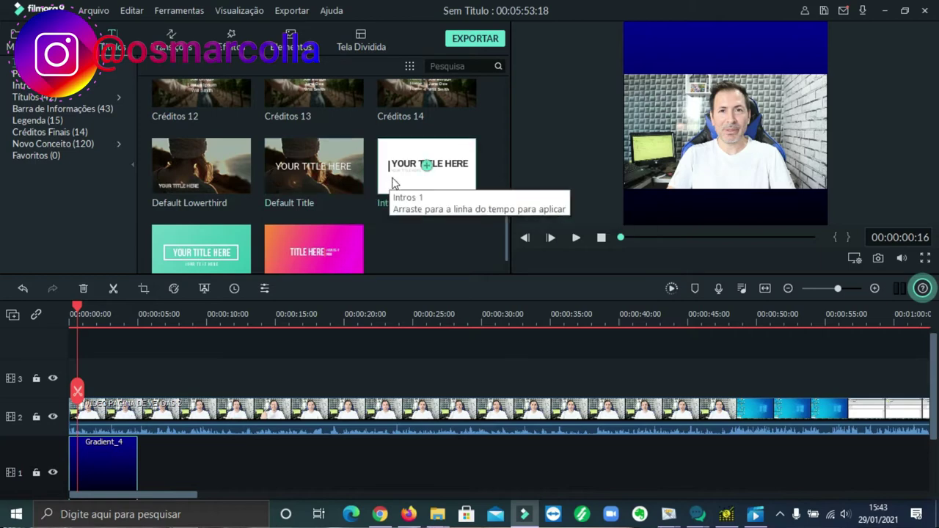
Step: Add the Intros 21 title at the start of track 3, above the video
{"action": "scroll", "coordinate": [392, 177], "scroll_direction": "up", "scroll_amount": 5}
{"action": "left_click", "coordinate": [74, 73]}
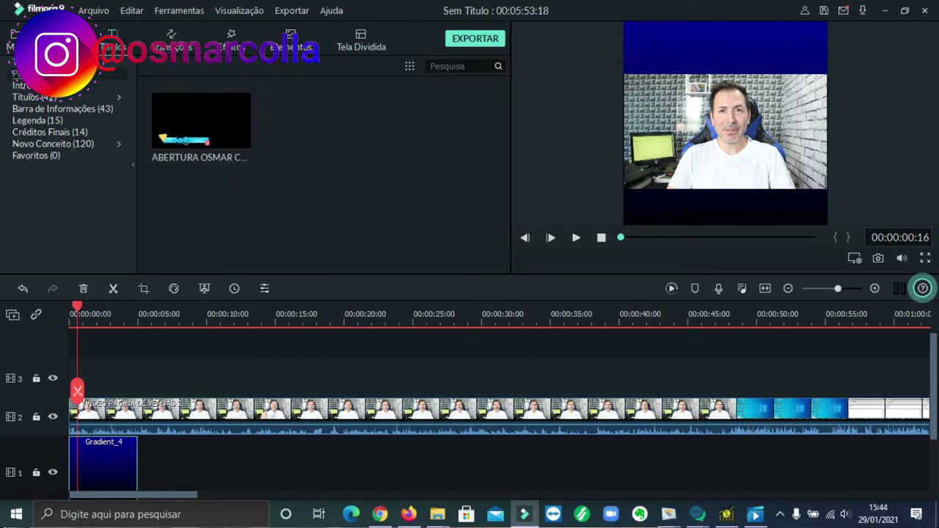
{"action": "left_click", "coordinate": [22, 85]}
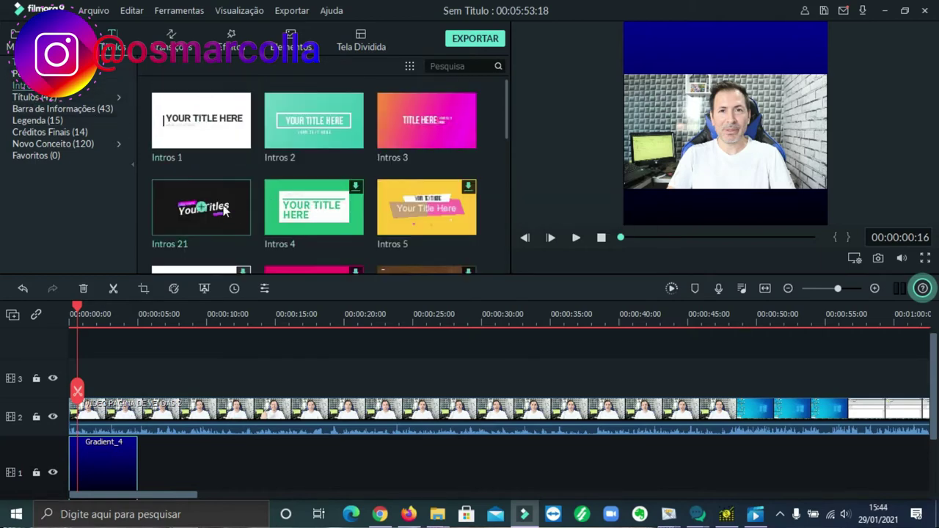
{"action": "left_click_drag", "start_coordinate": [229, 193], "coordinate": [96, 371]}
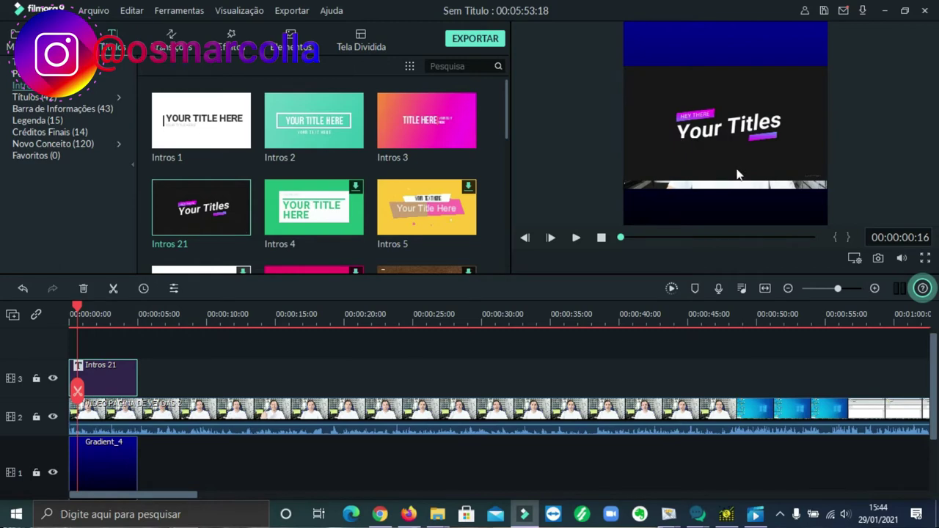
Step: Add a new video track and move the video clip to the start of track 4, above the title
{"action": "left_click_drag", "start_coordinate": [184, 435], "coordinate": [156, 343]}
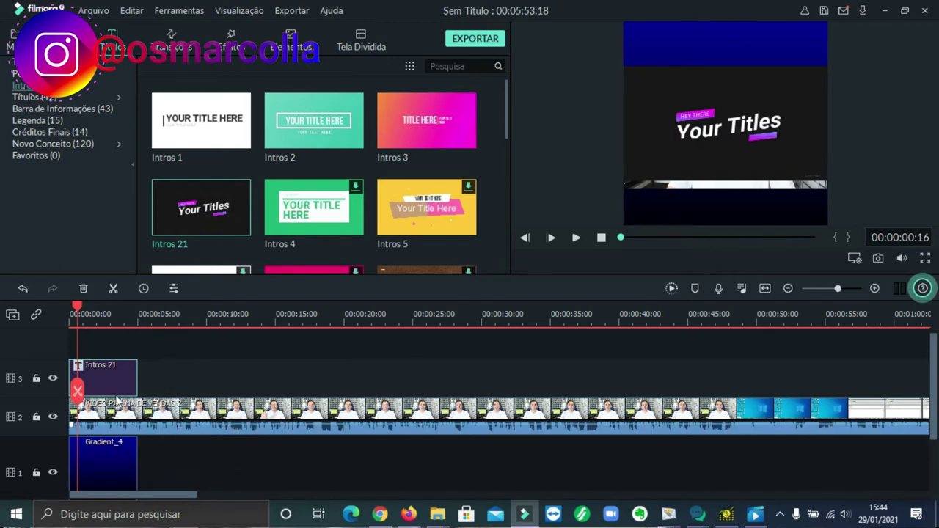
{"action": "left_click", "coordinate": [12, 315]}
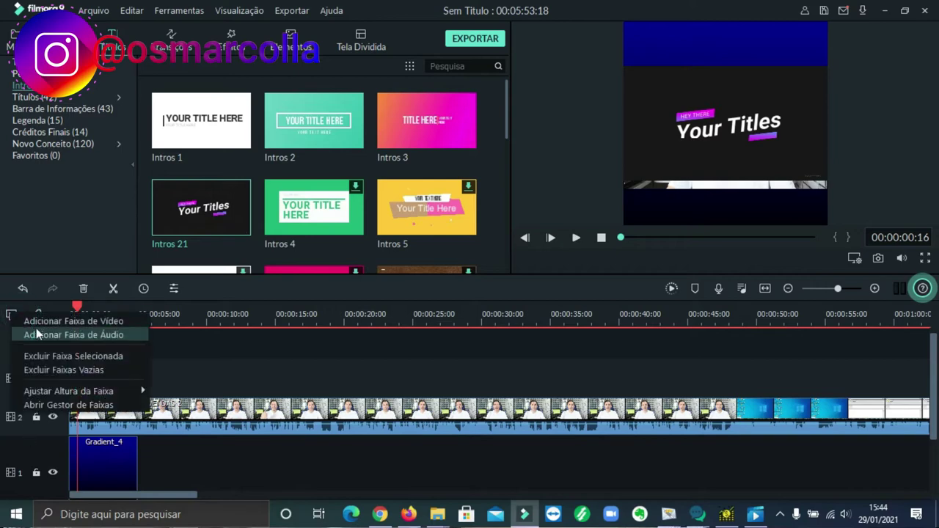
{"action": "left_click", "coordinate": [80, 323]}
{"action": "left_click_drag", "start_coordinate": [147, 457], "coordinate": [140, 382]}
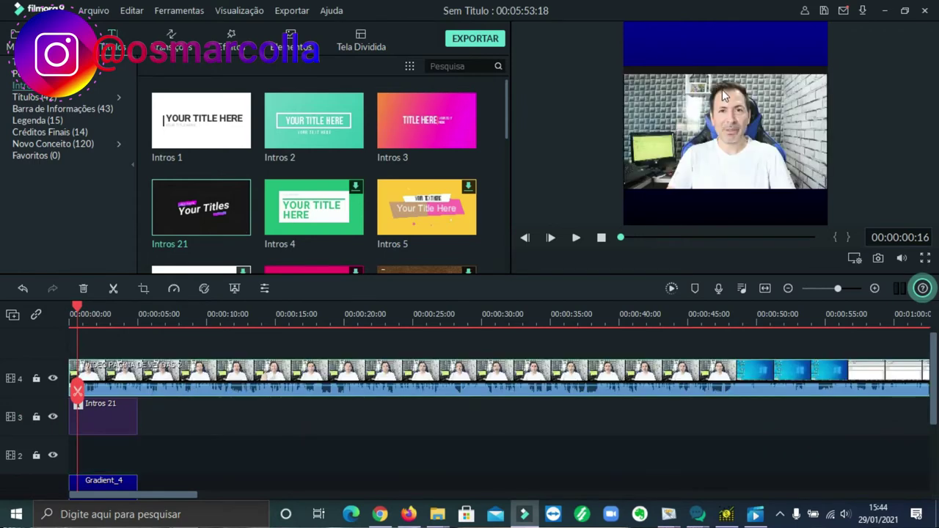
Step: Shift the video picture down so it sits along the bottom edge of the square frame
{"action": "left_click", "coordinate": [726, 70]}
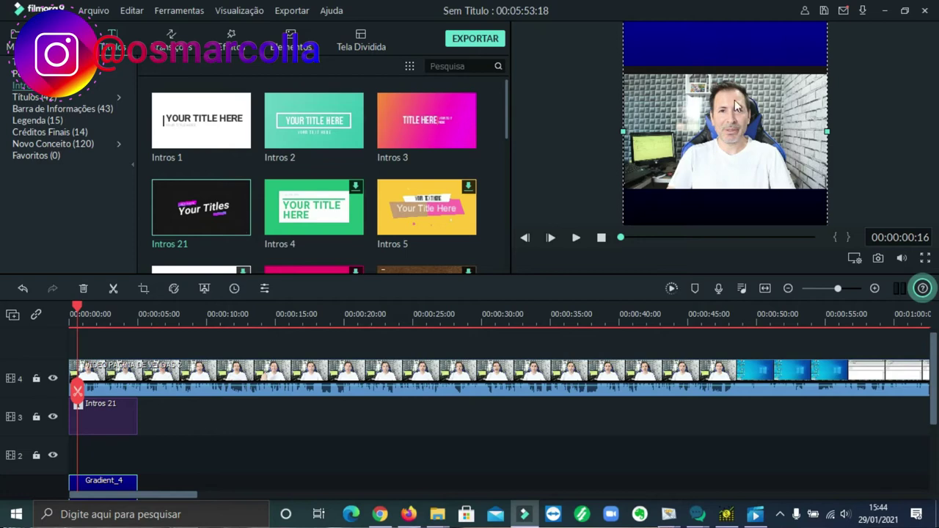
{"action": "key", "text": "ctrl+z"}
Step: Move the Your Titles text and its purple labels up over the blue band, with the HEY THERE text on the upper label
{"action": "left_click", "coordinate": [738, 99]}
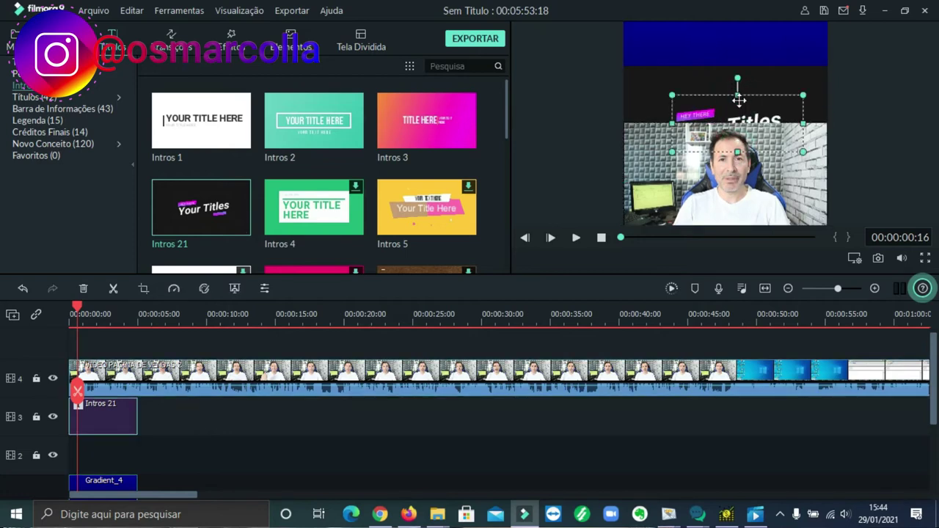
{"action": "left_click_drag", "start_coordinate": [738, 98], "coordinate": [647, 83]}
{"action": "mouse_move", "coordinate": [121, 375]}
{"action": "left_mouse_down"}
{"action": "mouse_move", "coordinate": [121, 453]}
{"action": "mouse_move", "coordinate": [115, 377]}
{"action": "left_mouse_up"}
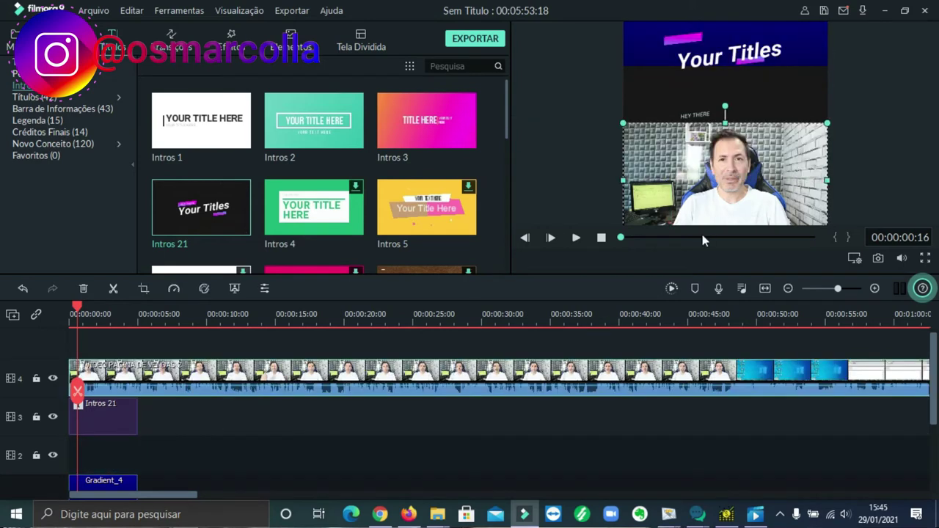
{"action": "left_click", "coordinate": [703, 116]}
{"action": "left_click_drag", "start_coordinate": [709, 112], "coordinate": [686, 30]}
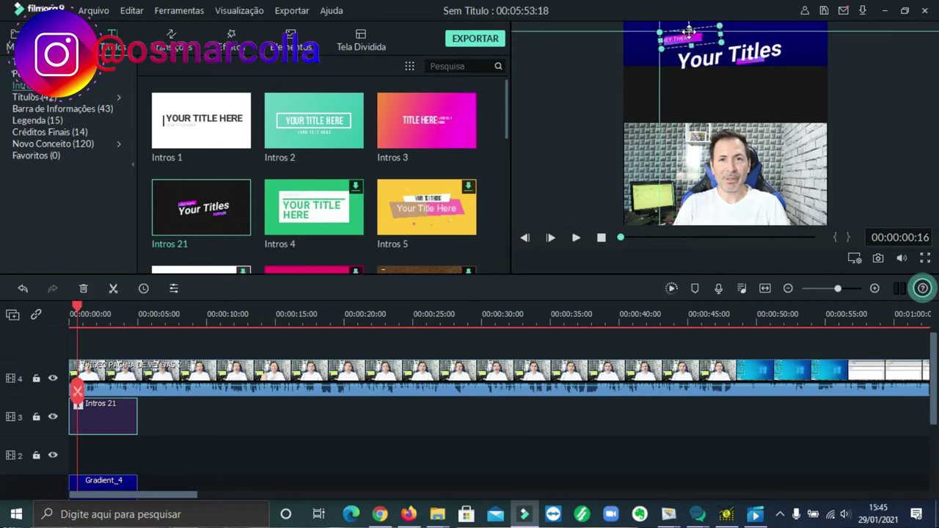
Step: Move the video picture up against the blue band and enlarge it slightly beyond the frame's side edges
{"action": "left_click", "coordinate": [728, 157]}
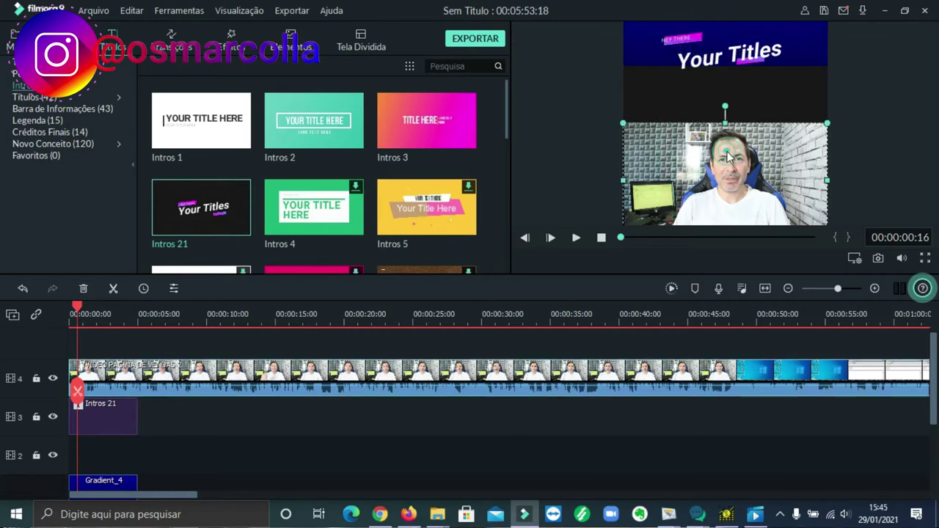
{"action": "left_click_drag", "start_coordinate": [726, 156], "coordinate": [729, 112]}
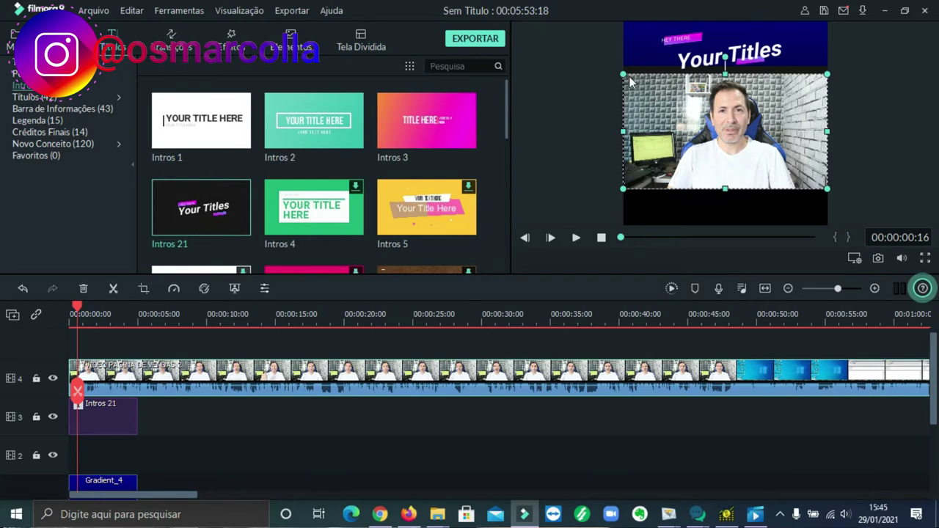
{"action": "left_click_drag", "start_coordinate": [623, 75], "coordinate": [610, 67]}
{"action": "left_click", "coordinate": [828, 189]}
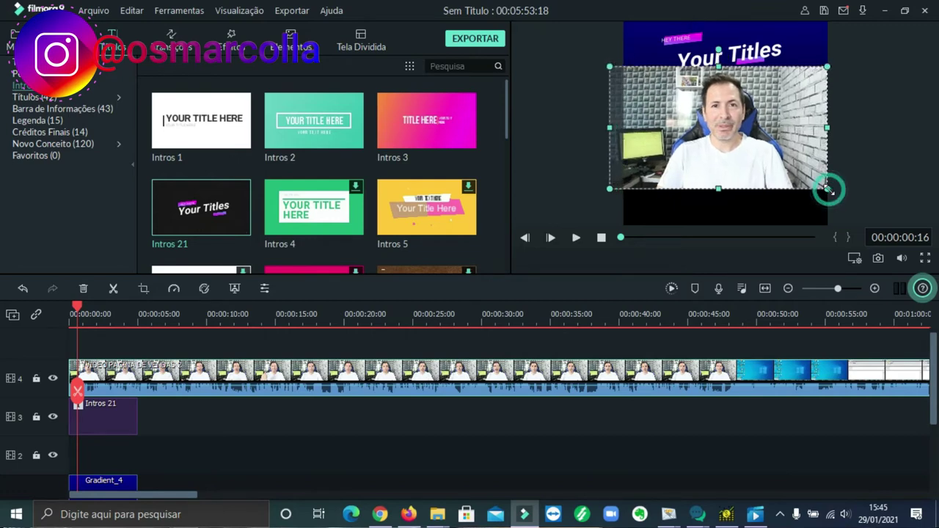
{"action": "left_click_drag", "start_coordinate": [831, 191], "coordinate": [833, 193]}
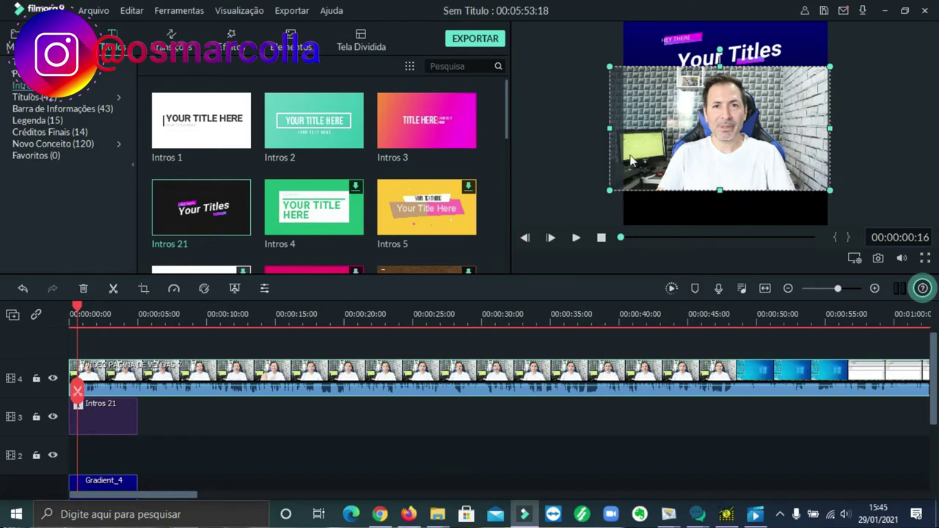
Step: Move the Your Titles text up so it sits fully on the blue band, clear of the video picture
{"action": "left_click", "coordinate": [748, 53]}
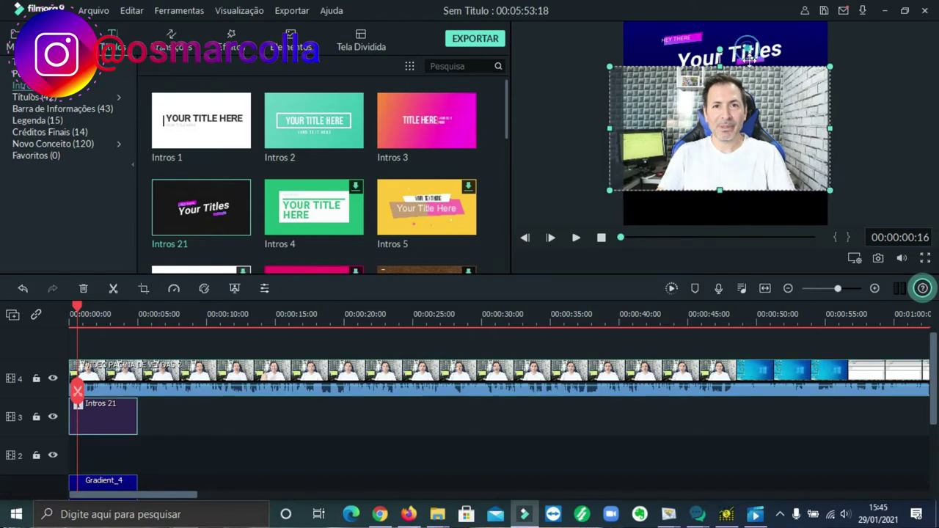
{"action": "left_click_drag", "start_coordinate": [749, 53], "coordinate": [750, 47]}
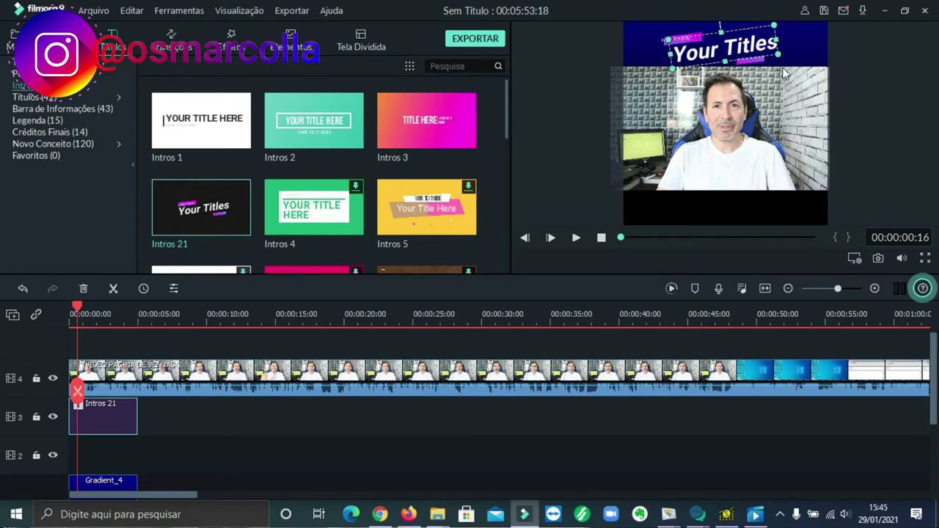
{"action": "left_click", "coordinate": [642, 40]}
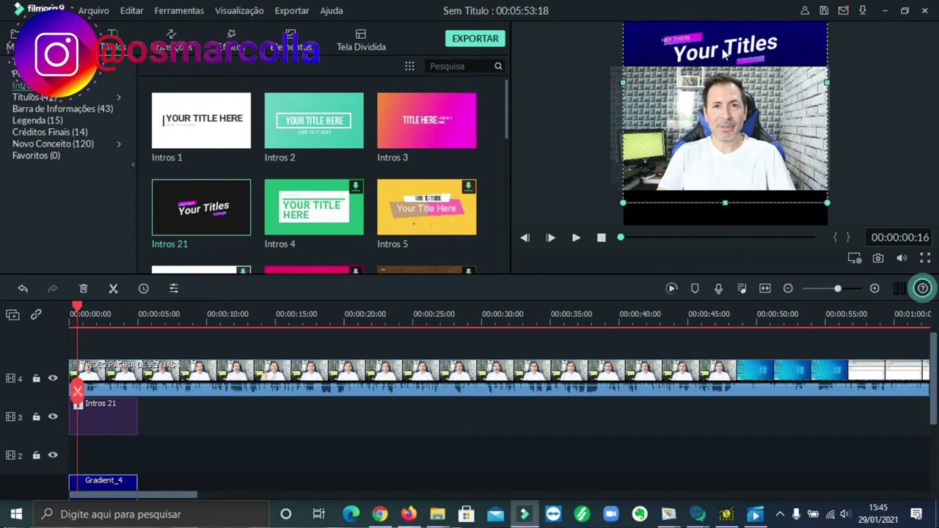
{"action": "left_click", "coordinate": [688, 40]}
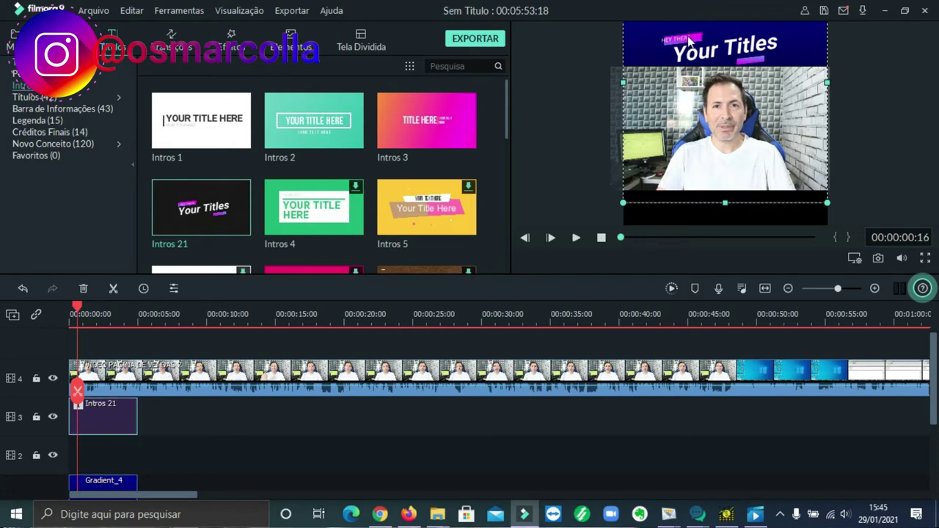
Step: Replace the Your Titles text with "Disparador"
{"action": "left_click", "coordinate": [681, 56]}
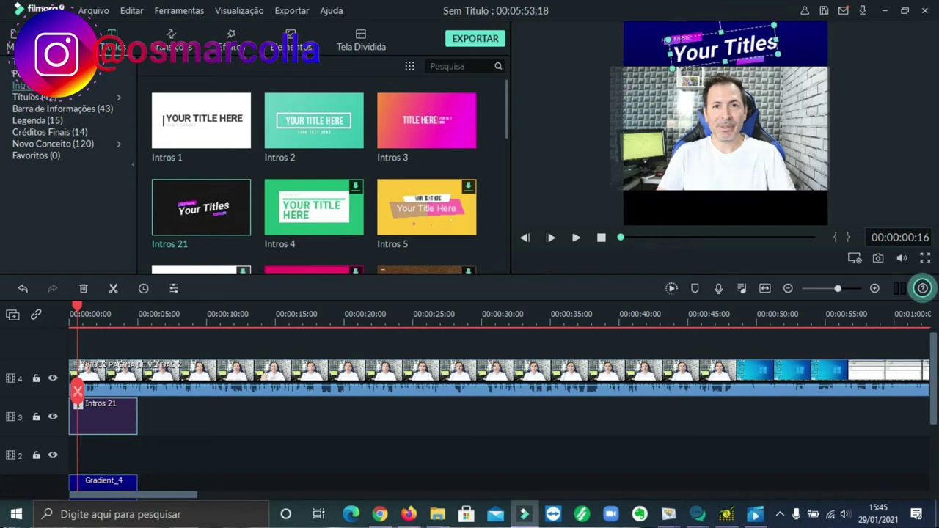
{"action": "left_click", "coordinate": [286, 126]}
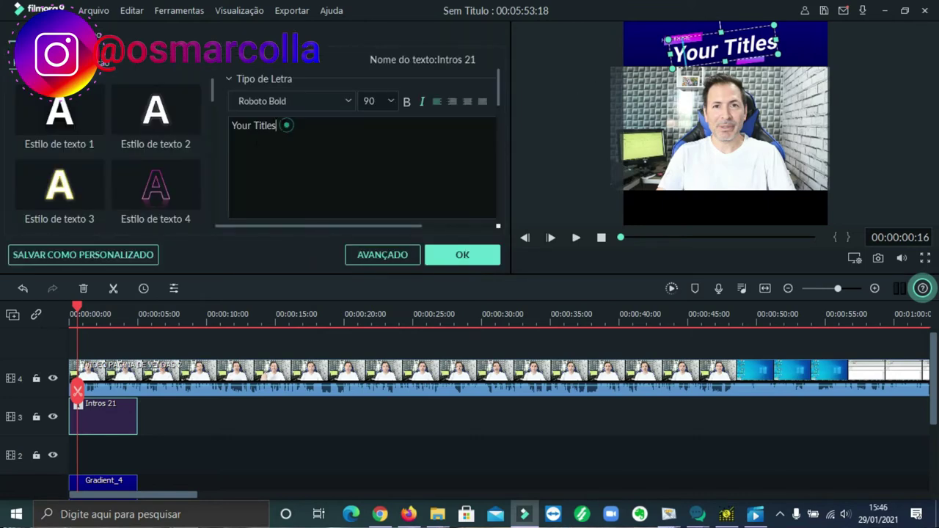
{"action": "left_click_drag", "start_coordinate": [286, 126], "coordinate": [232, 126]}
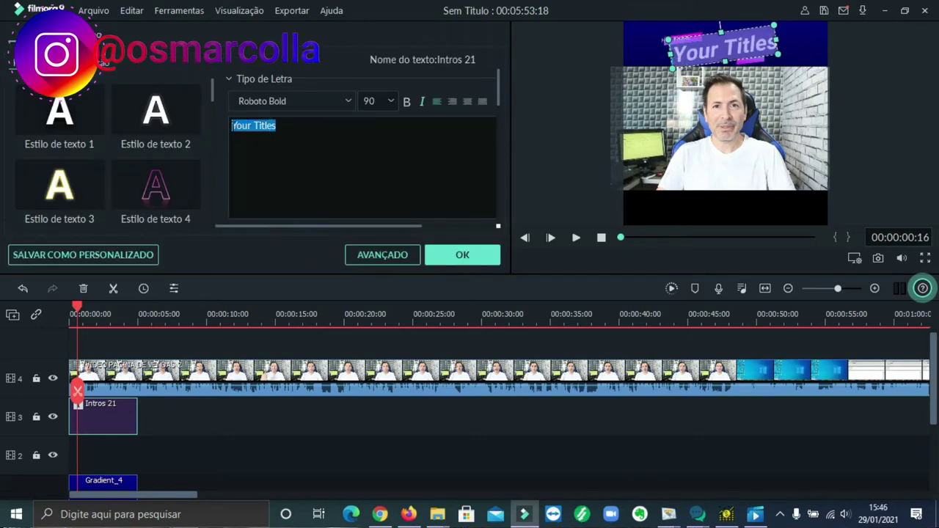
{"action": "type", "text": "Conheça"}
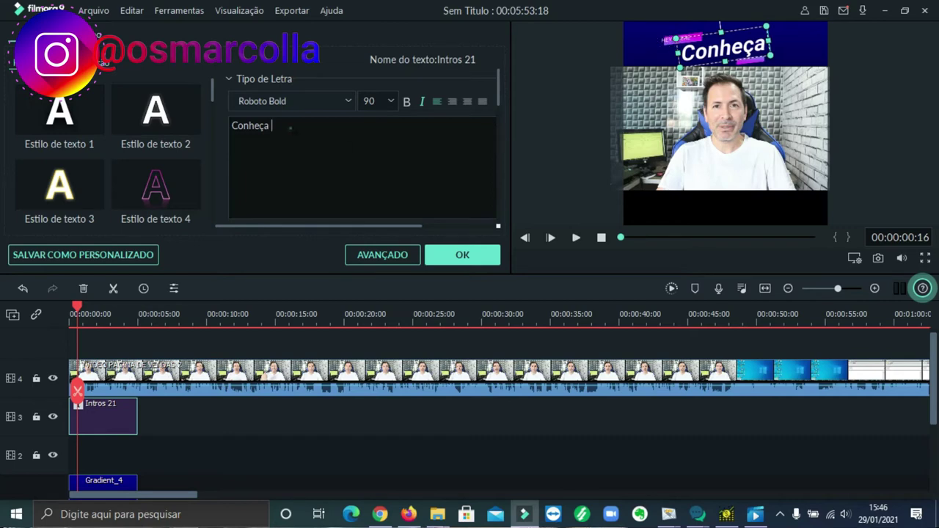
{"action": "left_click_drag", "start_coordinate": [290, 128], "coordinate": [221, 121]}
{"action": "type", "text": "di"}
{"action": "key", "text": "BackSpace"}
{"action": "key", "text": "BackSpace"}
{"action": "type", "text": "Dipa"}
{"action": "key", "text": "BackSpace"}
{"action": "type", "text": "sparador"}
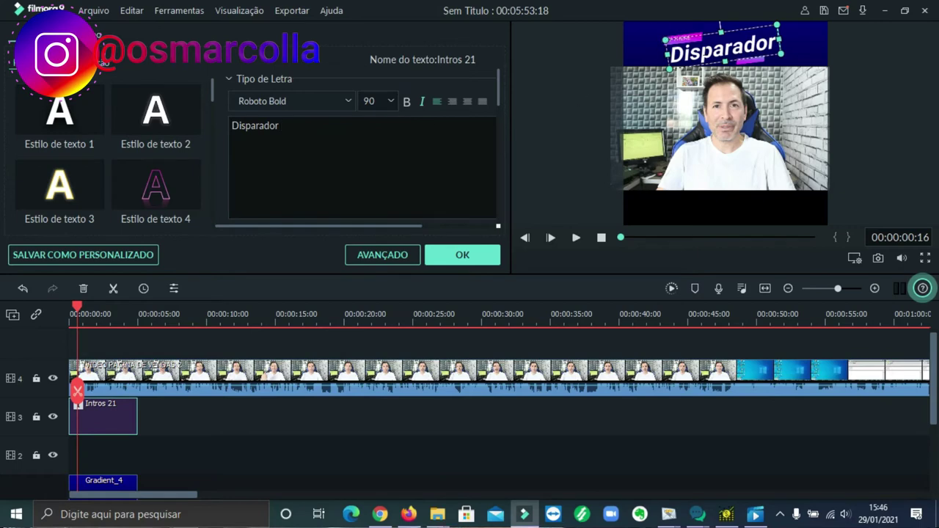
Step: Replace the HEY THERE text on the upper purple label with "CONHEÇA"
{"action": "left_click", "coordinate": [683, 35]}
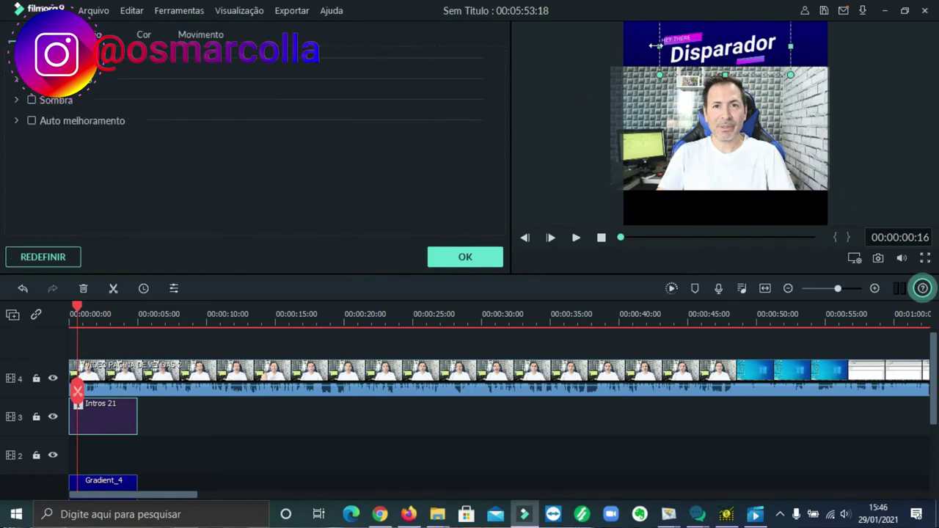
{"action": "left_click", "coordinate": [816, 56]}
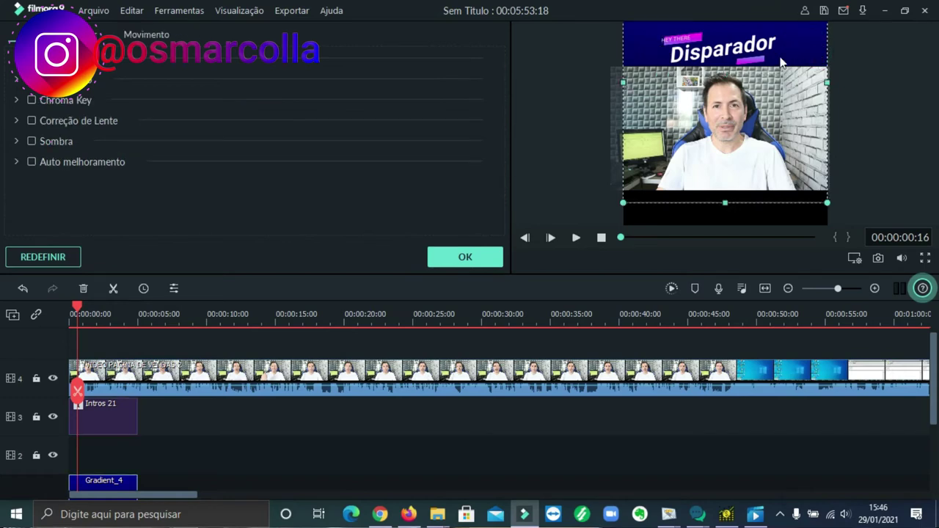
{"action": "left_click", "coordinate": [683, 37]}
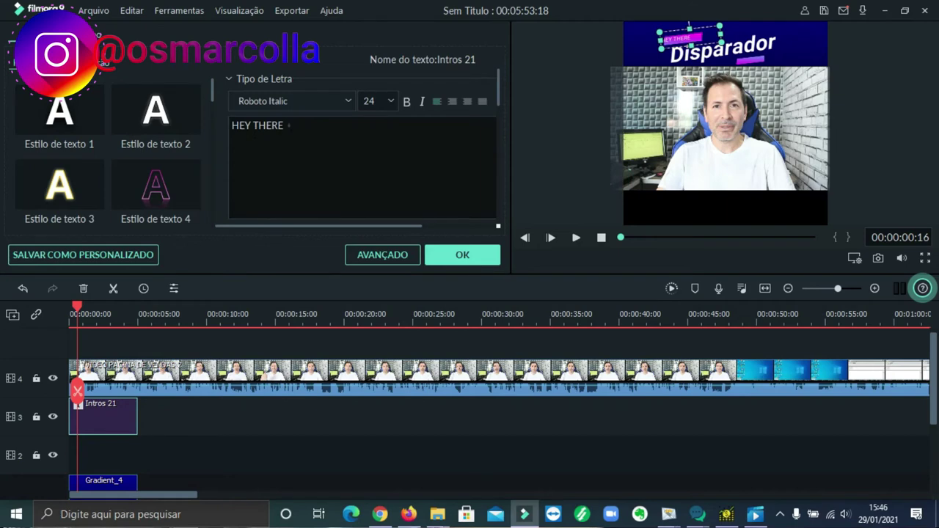
{"action": "key", "text": "ctrl+a"}
{"action": "type", "text": "CONHEÇA"}
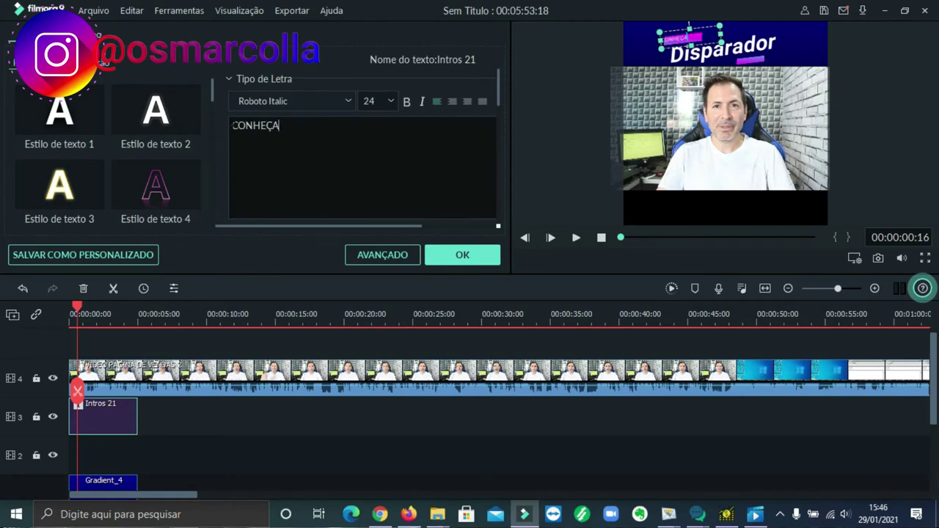
Step: Set the CONHEÇA text size to 150 and shift the text slightly left above Disparador, keeping the title changes
{"action": "left_click", "coordinate": [392, 102]}
{"action": "scroll", "coordinate": [386, 169], "scroll_direction": "up", "scroll_amount": 3}
{"action": "scroll", "coordinate": [385, 160], "scroll_direction": "down", "scroll_amount": 3}
{"action": "left_click", "coordinate": [380, 172]}
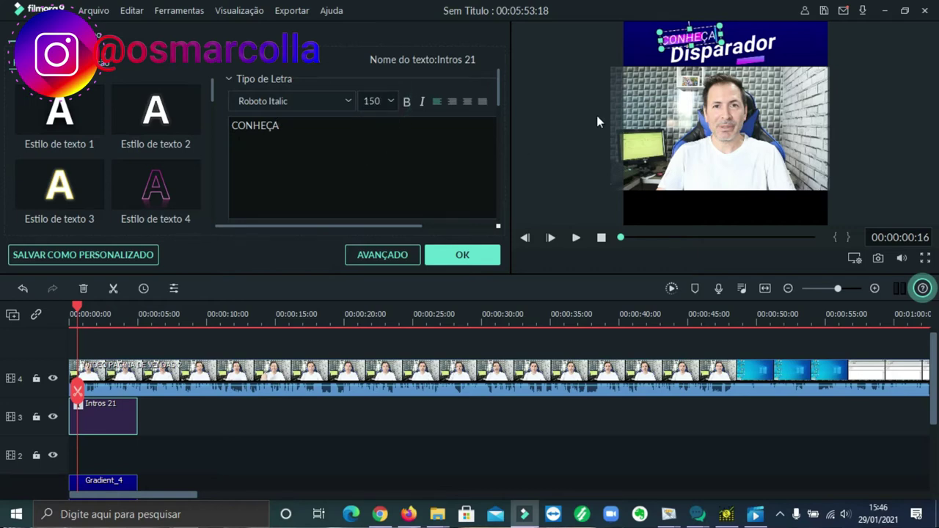
{"action": "left_click_drag", "start_coordinate": [669, 34], "coordinate": [683, 34]}
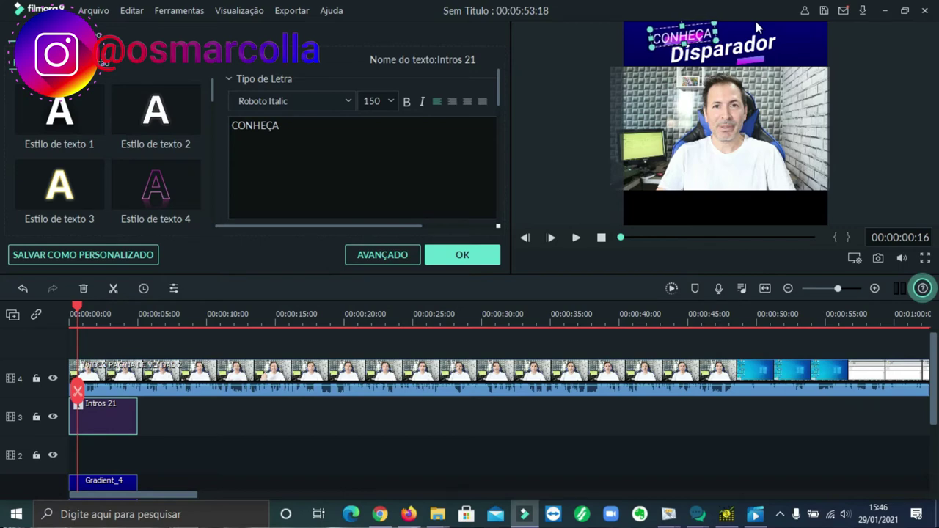
{"action": "left_click", "coordinate": [790, 61]}
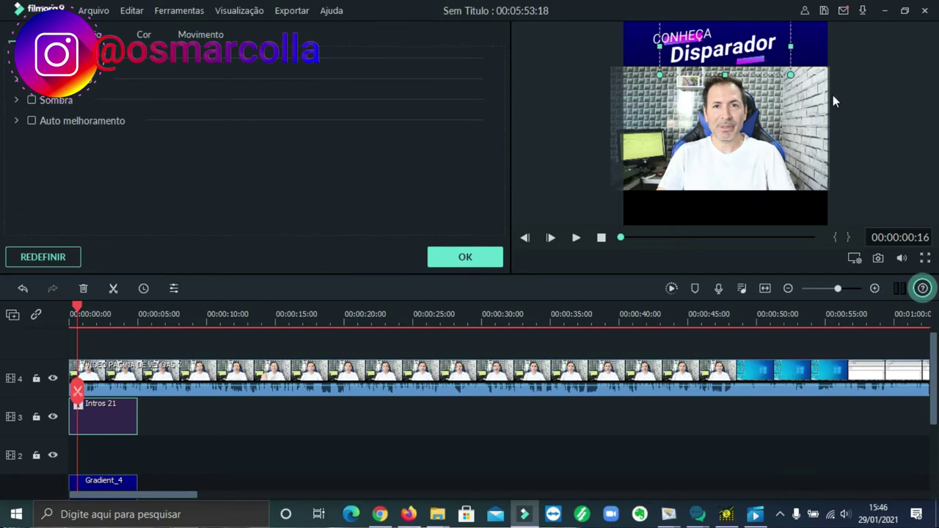
{"action": "left_click", "coordinate": [733, 211]}
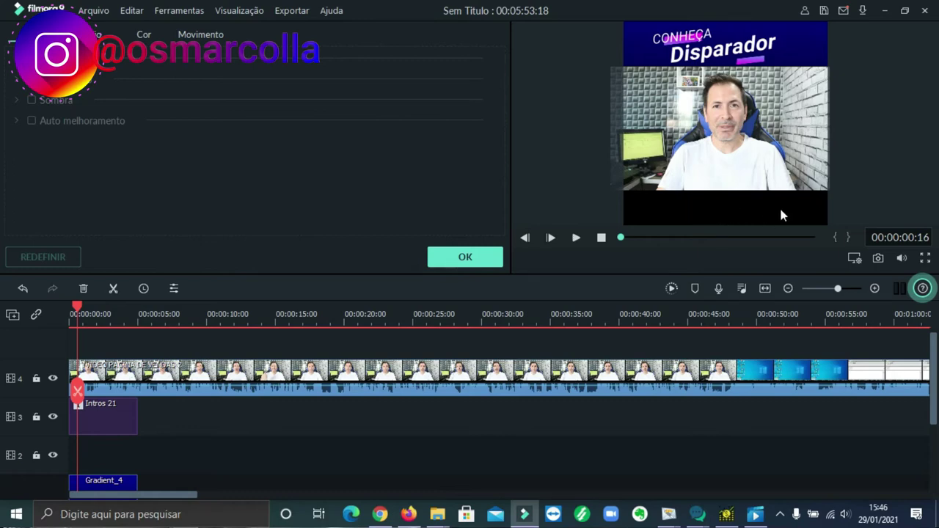
{"action": "left_click", "coordinate": [470, 258]}
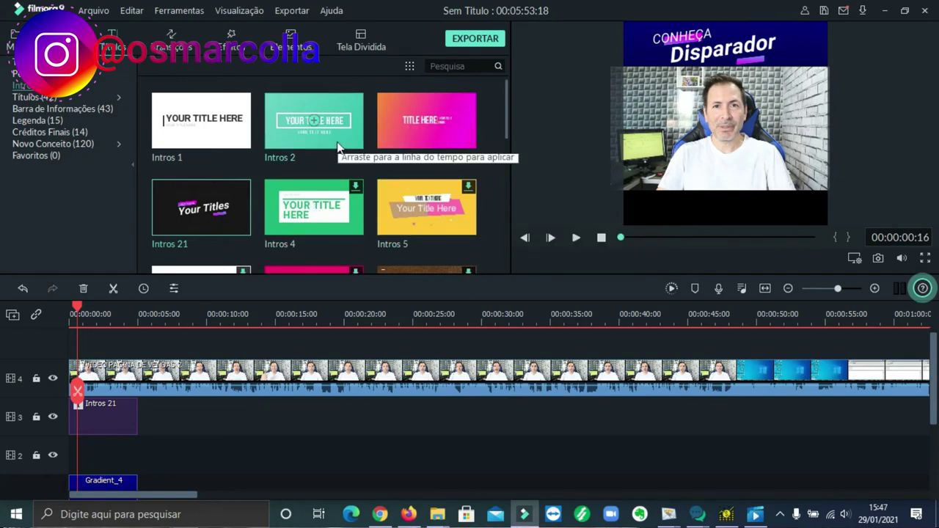
Step: Add the Default Title at the start of a new track 5 and move its text onto the black strip below the video
{"action": "scroll", "coordinate": [346, 147], "scroll_direction": "down", "scroll_amount": 5}
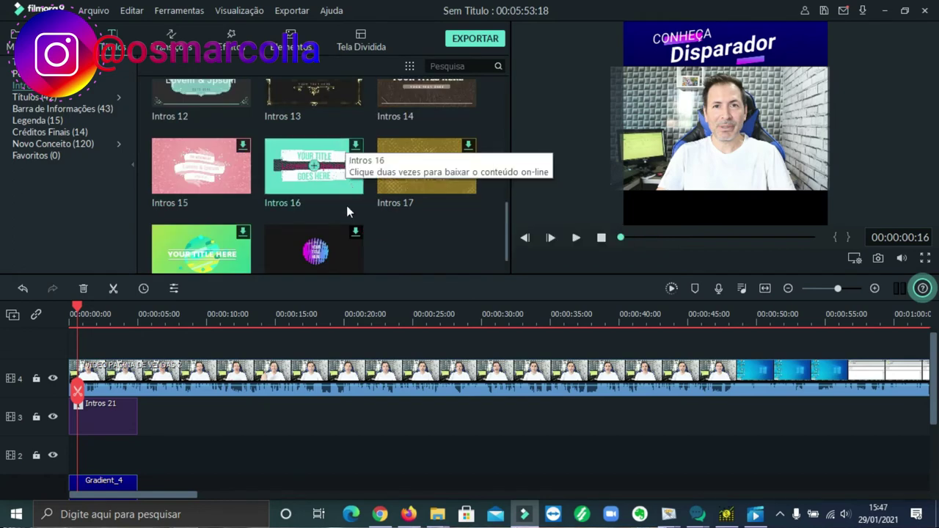
{"action": "scroll", "coordinate": [340, 163], "scroll_direction": "up", "scroll_amount": 3}
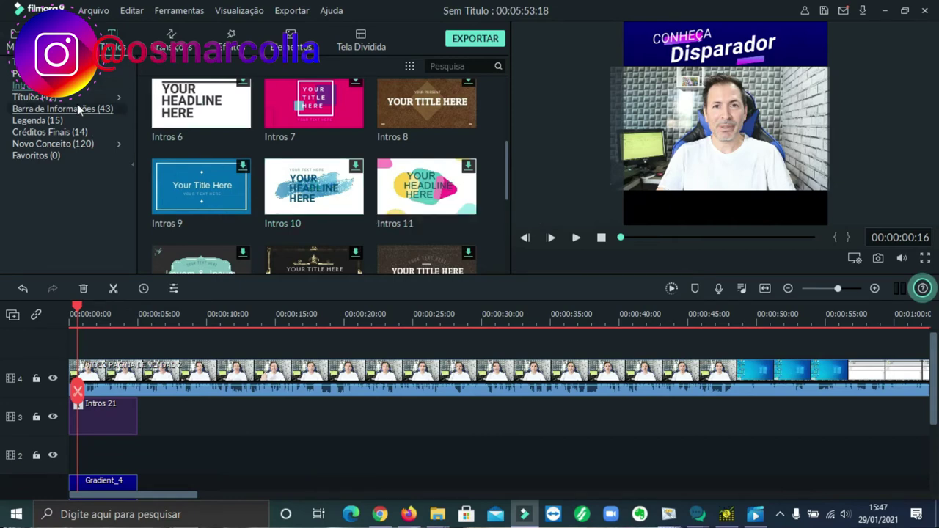
{"action": "left_click", "coordinate": [48, 133]}
{"action": "scroll", "coordinate": [385, 122], "scroll_direction": "down", "scroll_amount": 3}
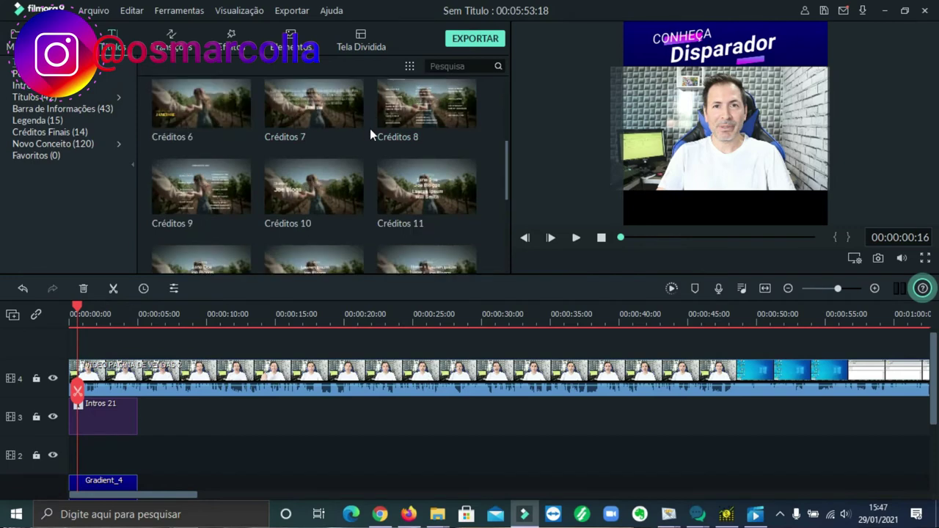
{"action": "scroll", "coordinate": [365, 140], "scroll_direction": "down", "scroll_amount": 3}
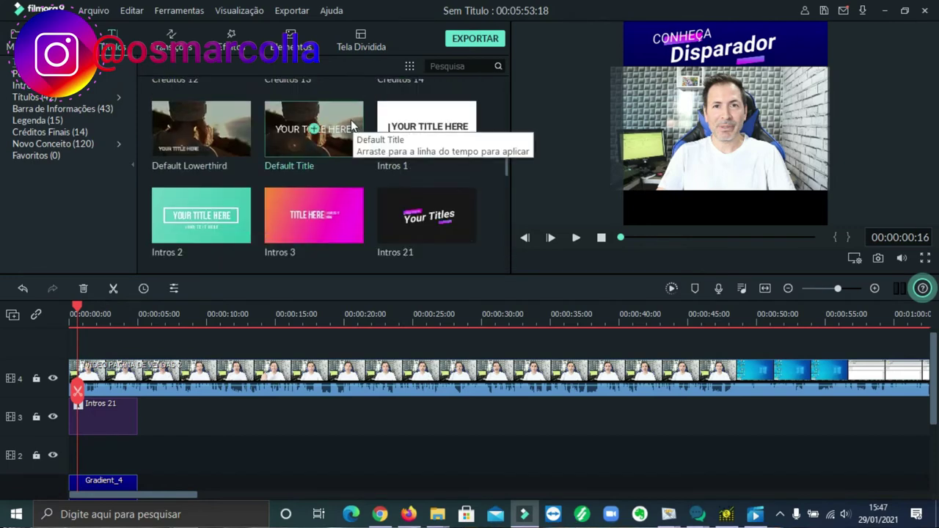
{"action": "left_click_drag", "start_coordinate": [352, 129], "coordinate": [68, 341]}
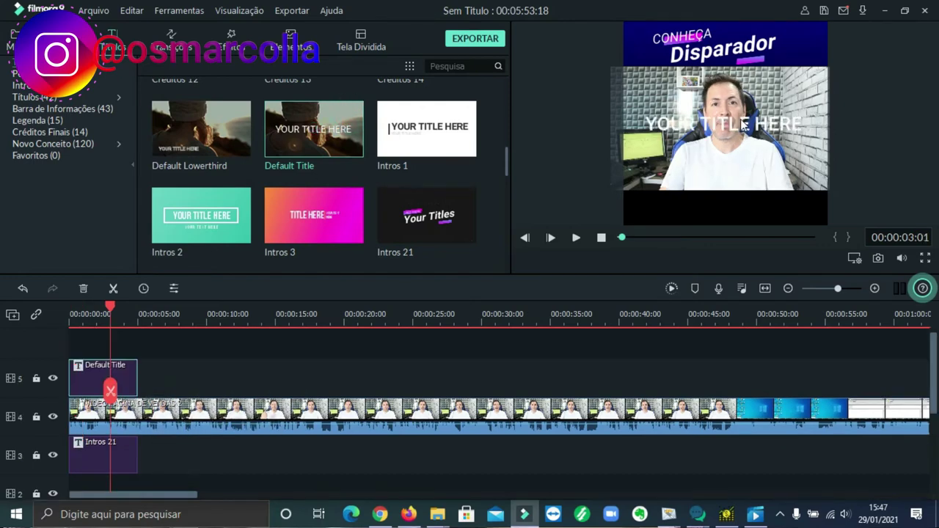
{"action": "left_click_drag", "start_coordinate": [743, 125], "coordinate": [741, 210]}
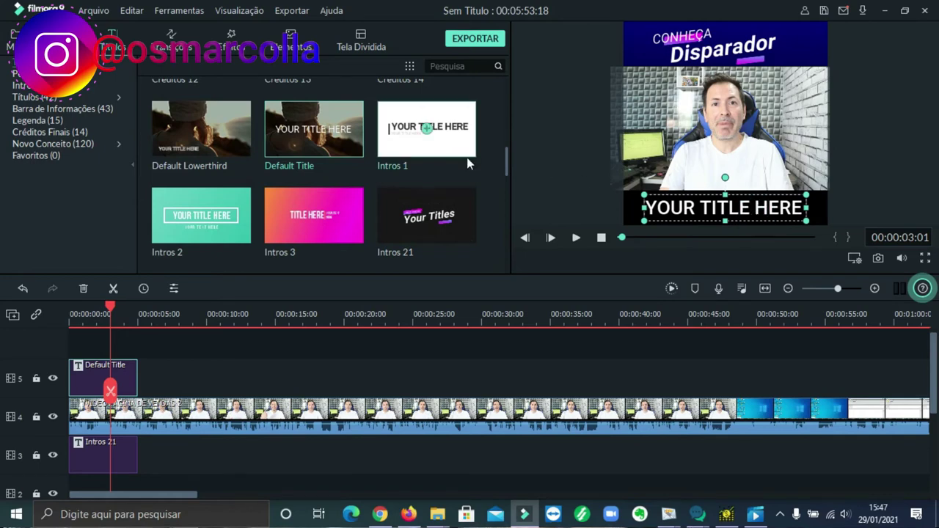
Step: Replace the Default Title placeholder text with "DE E-MAILS AUTOMATICO"
{"action": "double_click", "coordinate": [744, 220]}
{"action": "key", "text": "BackSpace"}
{"action": "type", "text": "dE"}
{"action": "key", "text": "BackSpace"}
{"action": "key", "text": "BackSpace"}
{"action": "type", "text": "DE"}
{"action": "key", "text": "BackSpace"}
{"action": "type", "text": "e"}
{"action": "key", "text": "BackSpace"}
{"action": "type", "text": "e"}
{"action": "key", "text": "BackSpace"}
{"action": "type", "text": "E EMAILS"}
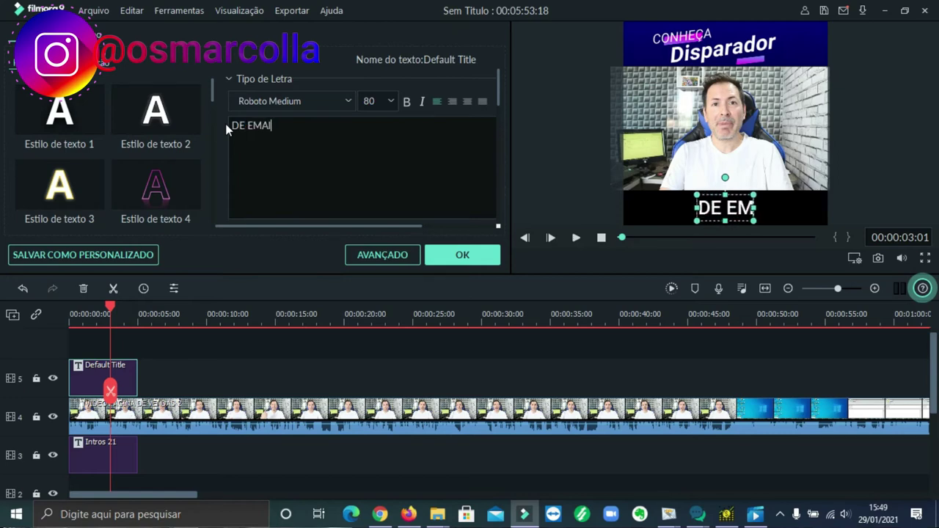
{"action": "key", "text": "BackSpace"}
{"action": "key", "text": "BackSpace"}
{"action": "key", "text": "BackSpace"}
{"action": "key", "text": "BackSpace"}
{"action": "key", "text": "BackSpace"}
{"action": "key", "text": "BackSpace"}
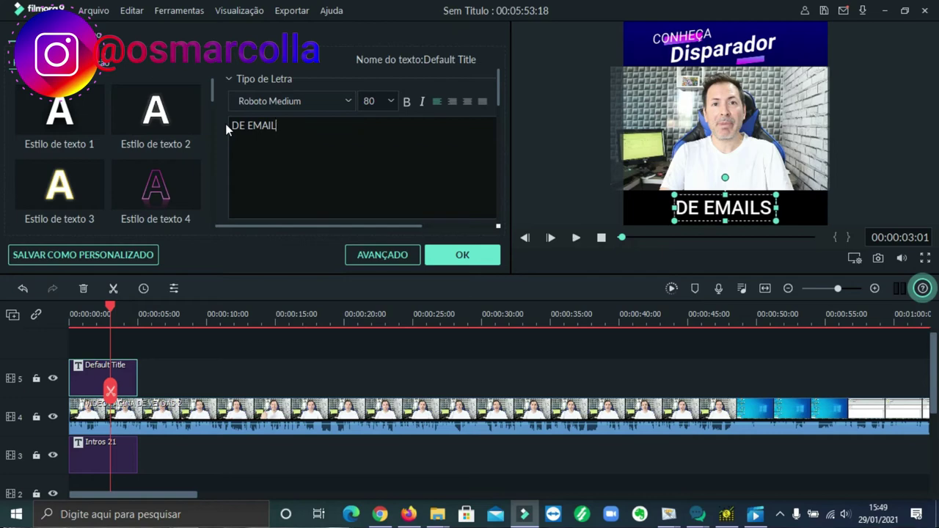
{"action": "type", "text": "-MAILS AUTOMATICOS"}
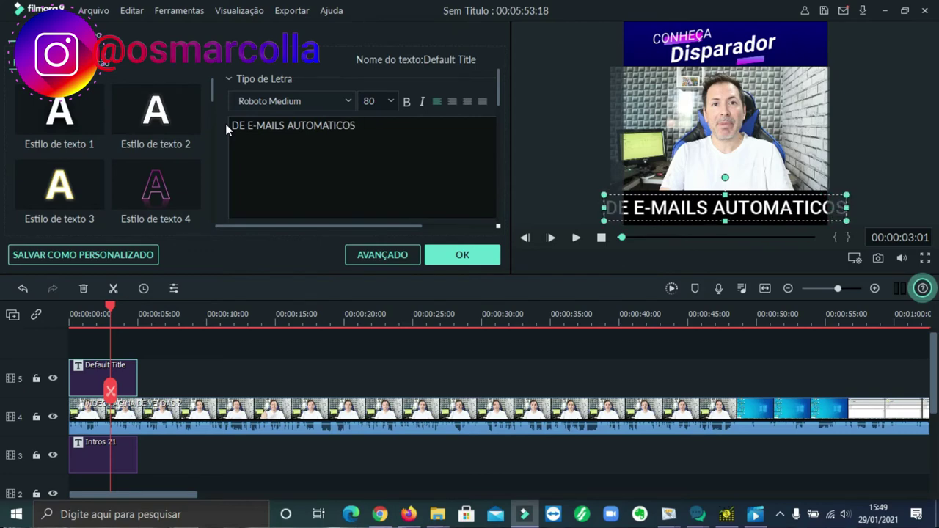
{"action": "key", "text": "BackSpace"}
Step: Set the caption's text size to 150, then scale and reposition its box to fit within the black strip below the video
{"action": "left_click", "coordinate": [391, 101]}
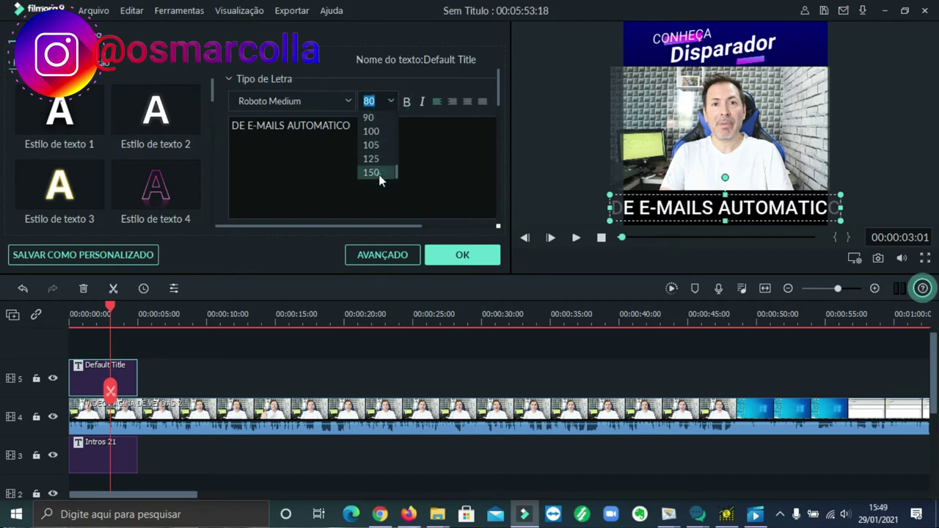
{"action": "left_click", "coordinate": [371, 172]}
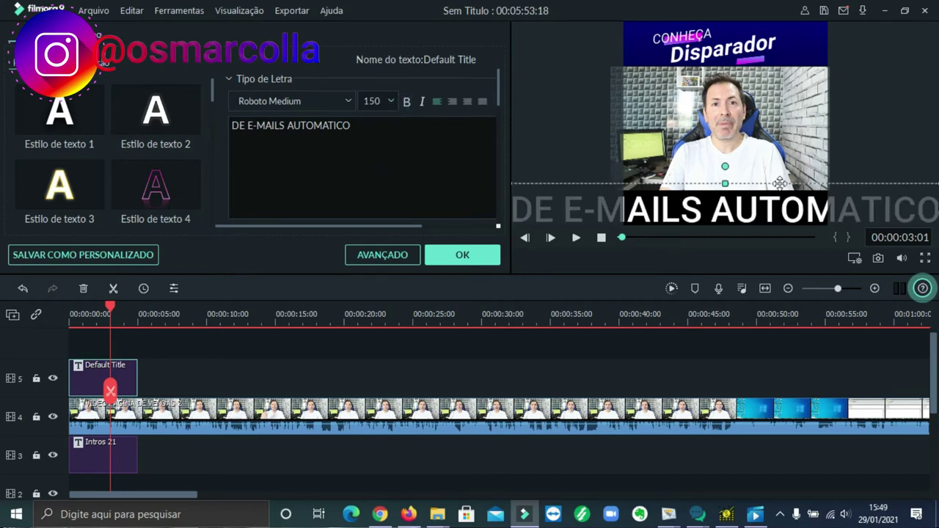
{"action": "left_click_drag", "start_coordinate": [778, 182], "coordinate": [633, 153]}
{"action": "left_click_drag", "start_coordinate": [591, 155], "coordinate": [534, 154]}
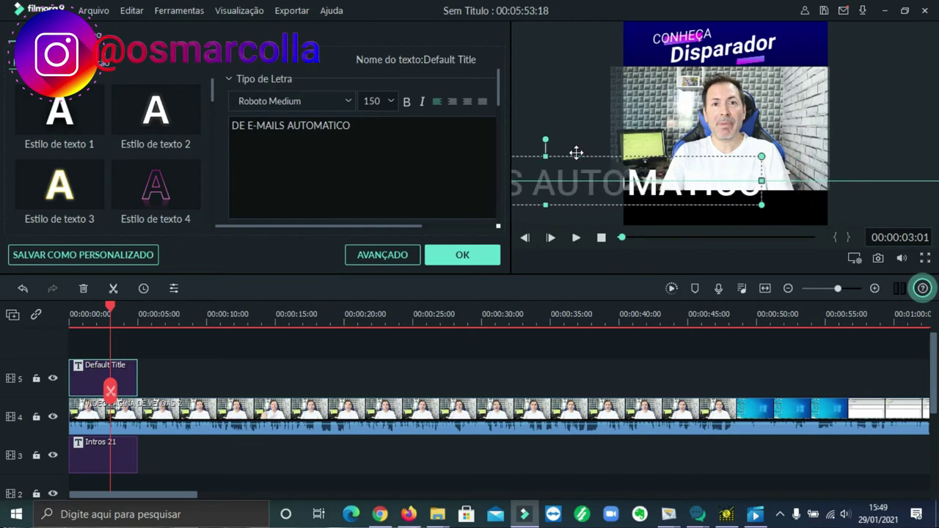
{"action": "left_click_drag", "start_coordinate": [741, 157], "coordinate": [643, 200]}
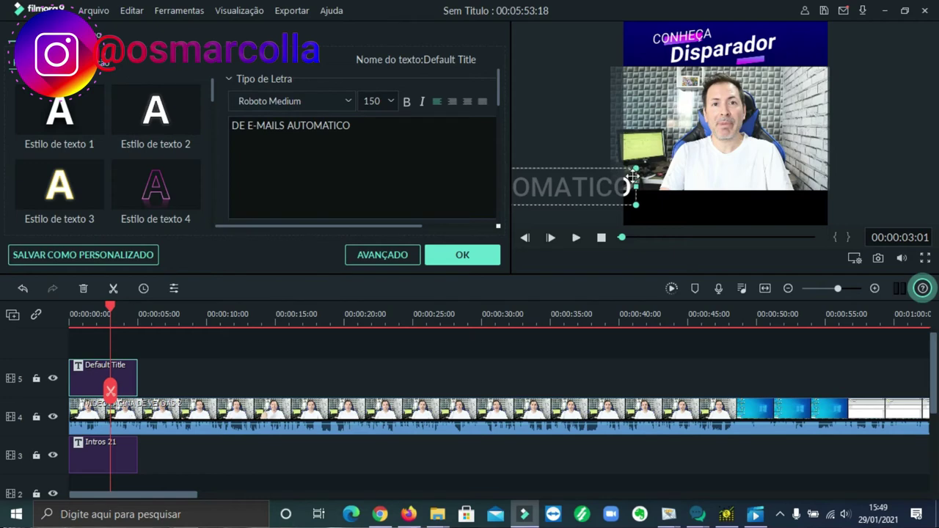
{"action": "left_click_drag", "start_coordinate": [633, 172], "coordinate": [813, 144]}
{"action": "left_click_drag", "start_coordinate": [744, 159], "coordinate": [803, 218]}
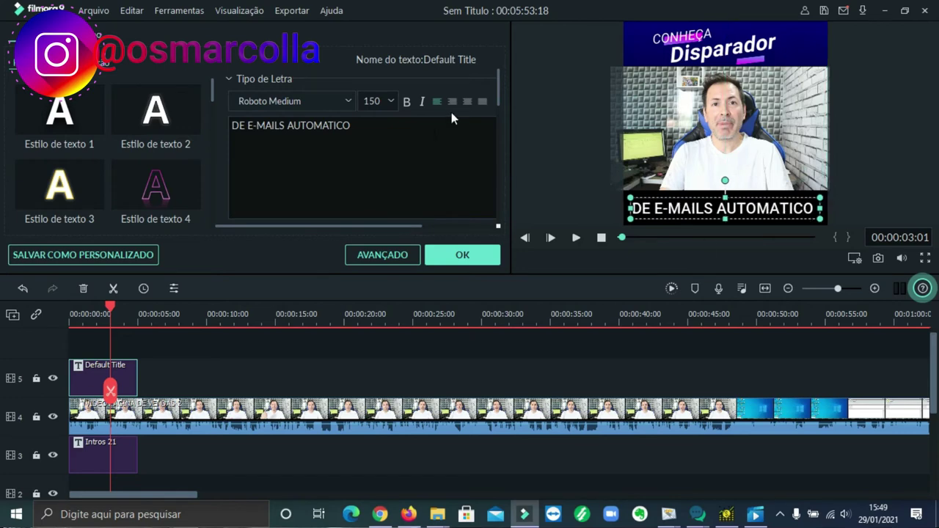
Step: Center-align the caption text and play the opening seconds to check both titles, keeping the title changes
{"action": "left_click", "coordinate": [452, 102]}
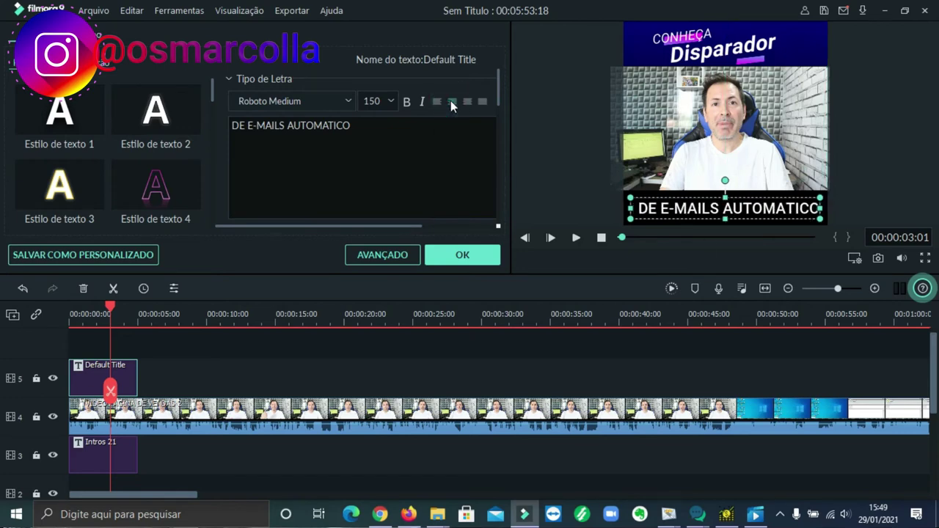
{"action": "left_click", "coordinate": [586, 185]}
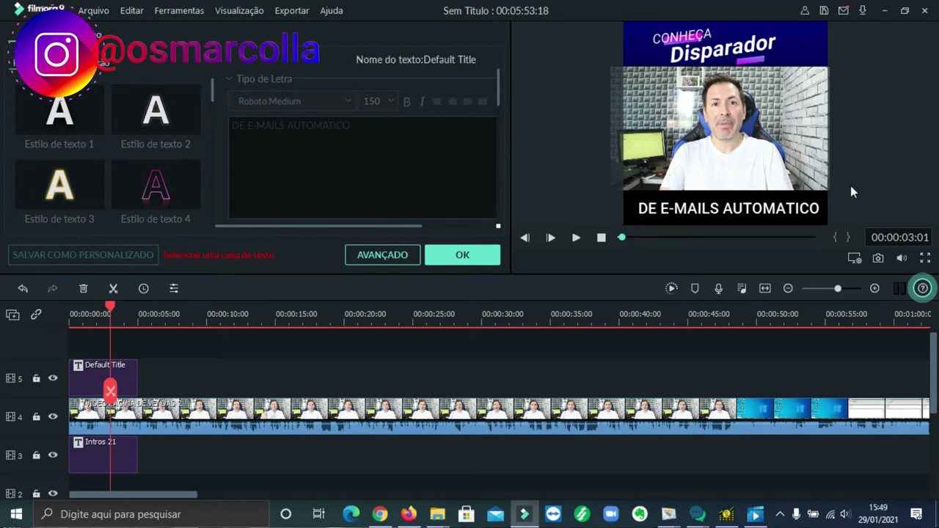
{"action": "left_click", "coordinate": [602, 238]}
{"action": "left_click", "coordinate": [578, 238]}
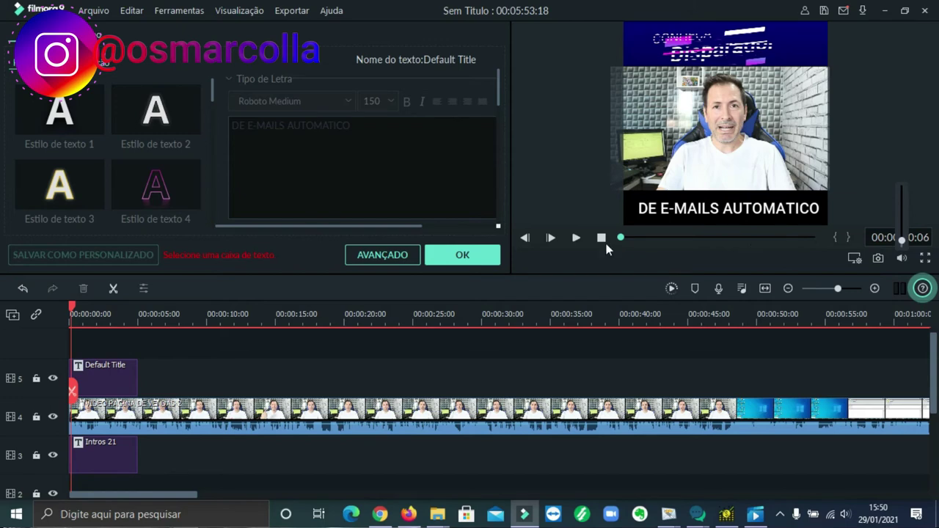
{"action": "left_click", "coordinate": [576, 238]}
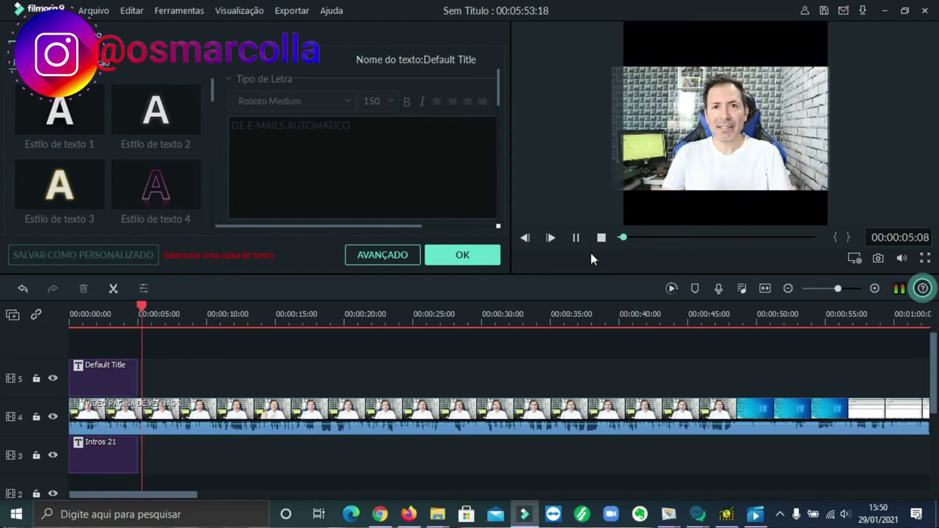
{"action": "left_click", "coordinate": [576, 238]}
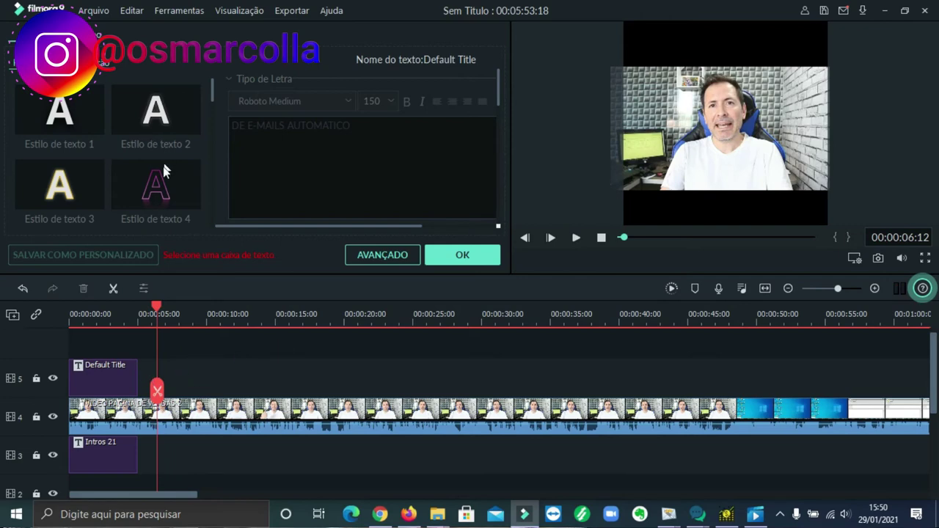
{"action": "left_click", "coordinate": [463, 255]}
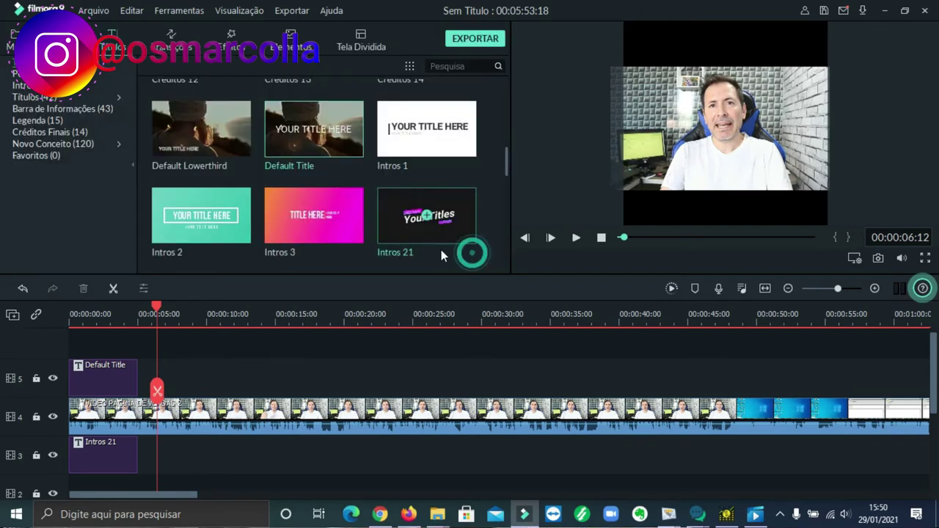
Step: Extend the Default Title and Intros 21 clips to the same end at about 31 seconds and play past their former end
{"action": "left_click_drag", "start_coordinate": [166, 384], "coordinate": [134, 385]}
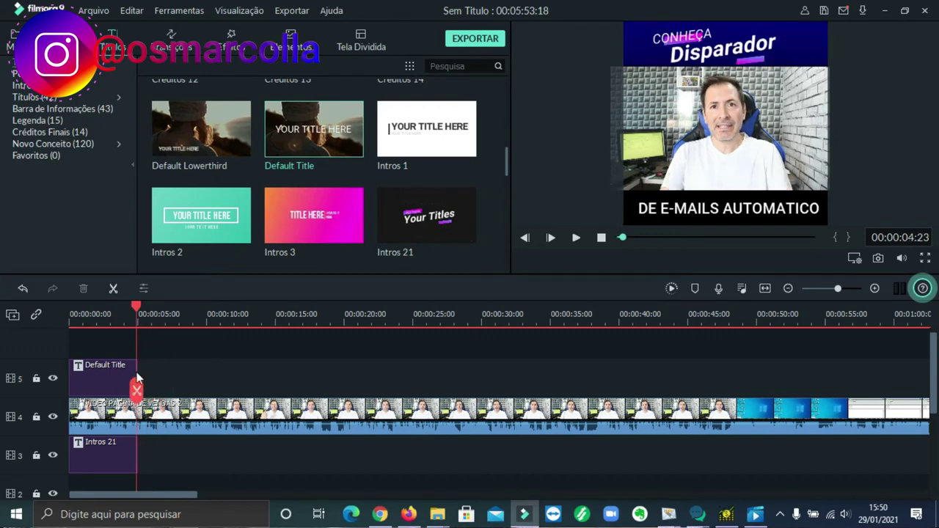
{"action": "left_click_drag", "start_coordinate": [136, 385], "coordinate": [503, 381]}
{"action": "left_click", "coordinate": [135, 444]}
{"action": "left_click_drag", "start_coordinate": [135, 455], "coordinate": [540, 371]}
{"action": "left_click", "coordinate": [576, 237]}
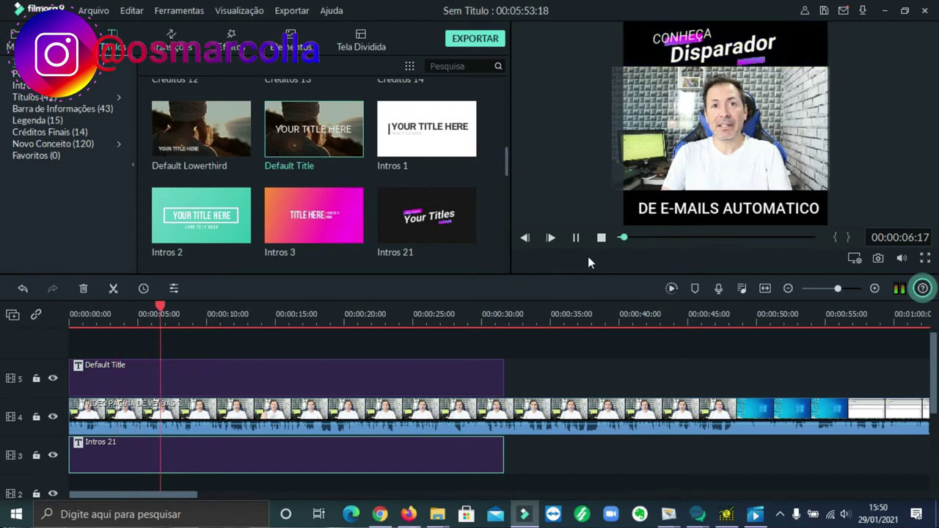
{"action": "left_click", "coordinate": [576, 237]}
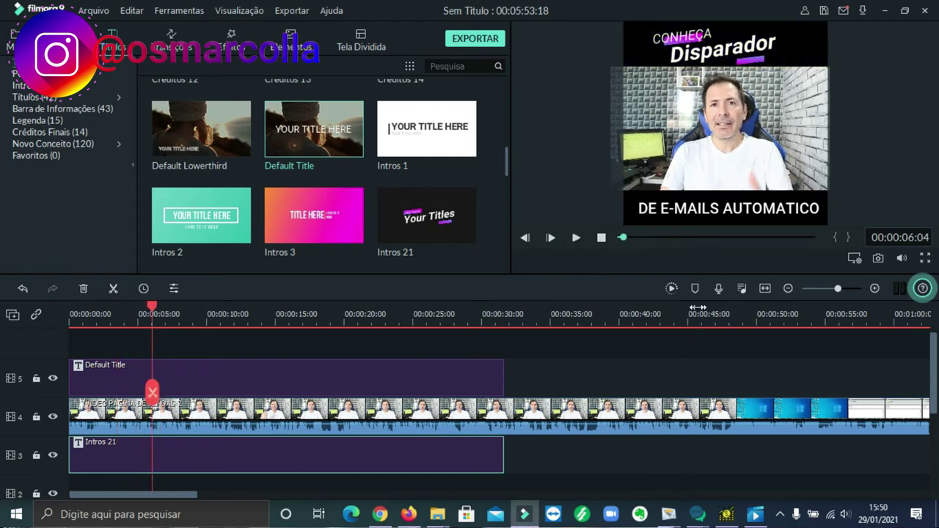
Step: Extend the Gradient_4 background on track 1 to end level with the title clips at about 31 seconds
{"action": "scroll", "coordinate": [645, 359], "scroll_direction": "down", "scroll_amount": 3}
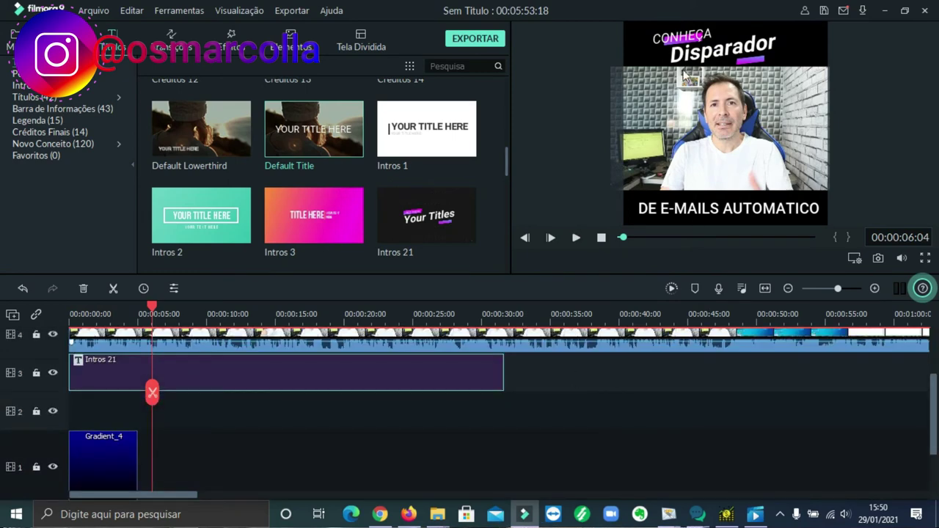
{"action": "left_click", "coordinate": [114, 458]}
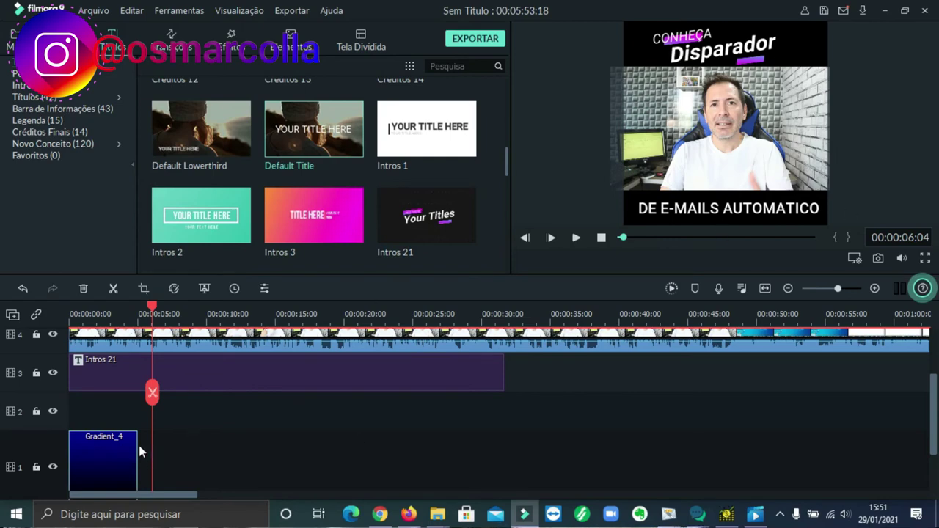
{"action": "left_click_drag", "start_coordinate": [137, 449], "coordinate": [505, 449]}
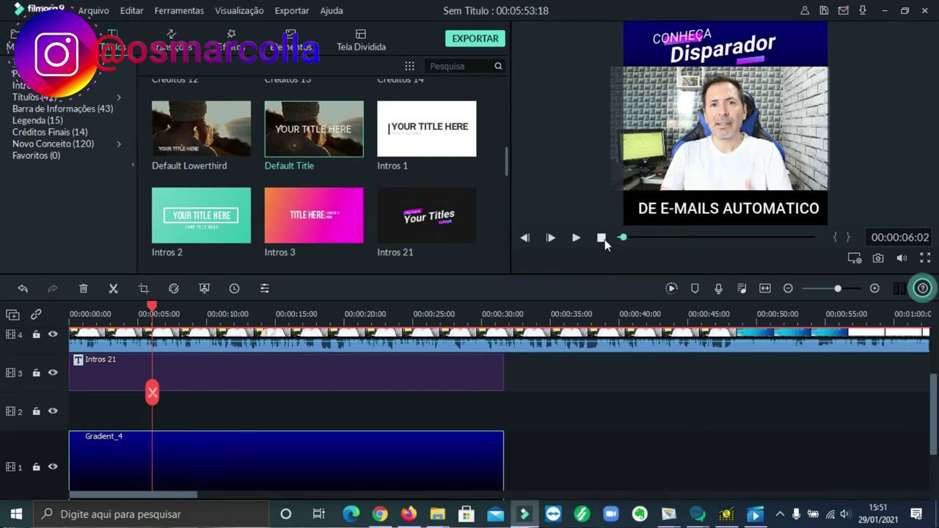
Step: Play the video from the start to check the extended titles and gradient background together
{"action": "left_click", "coordinate": [602, 238]}
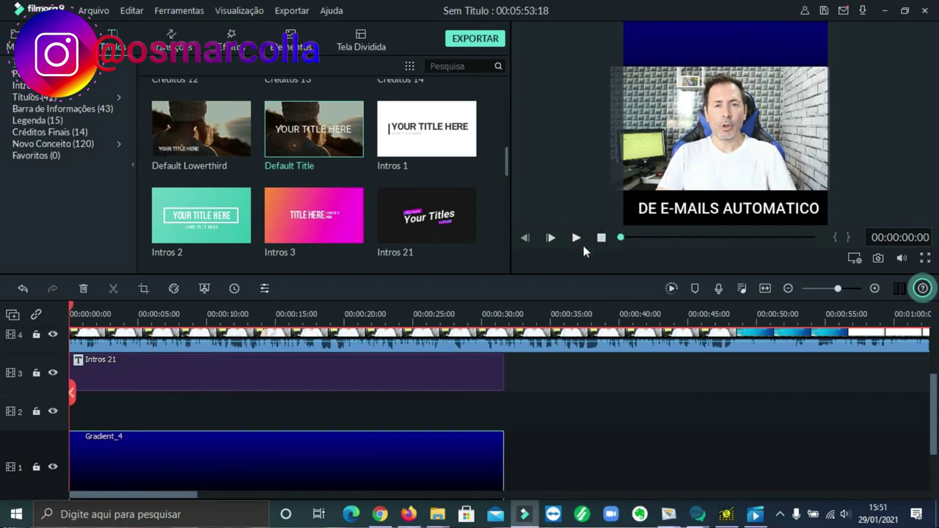
{"action": "key", "text": "space"}
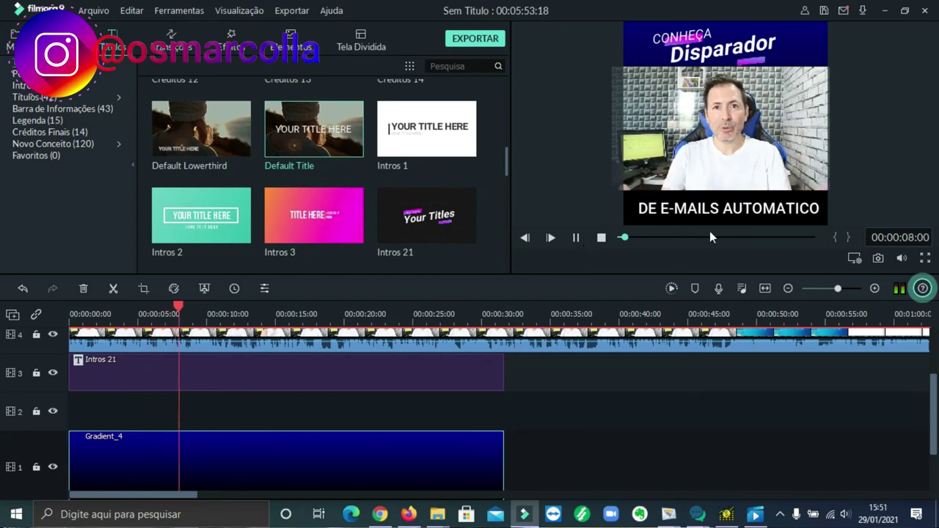
{"action": "left_click", "coordinate": [577, 239]}
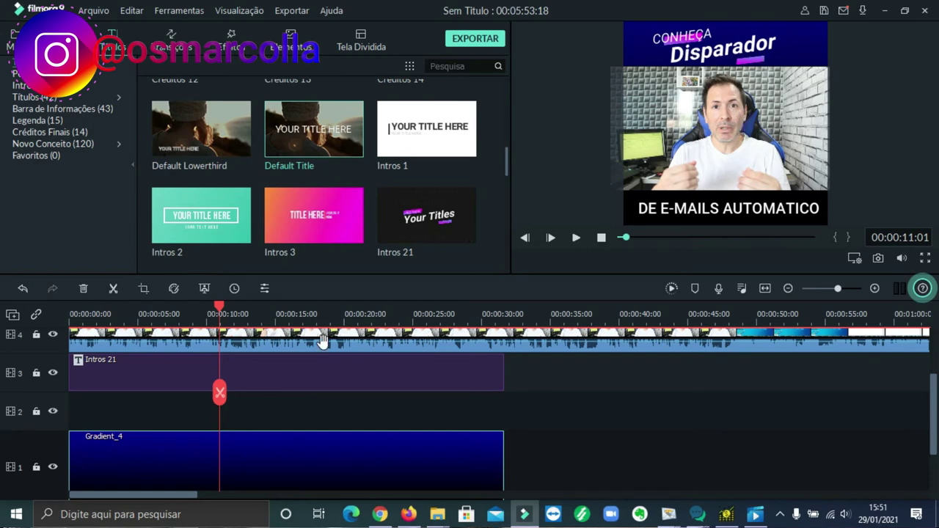
{"action": "scroll", "coordinate": [515, 382], "scroll_direction": "up", "scroll_amount": 3}
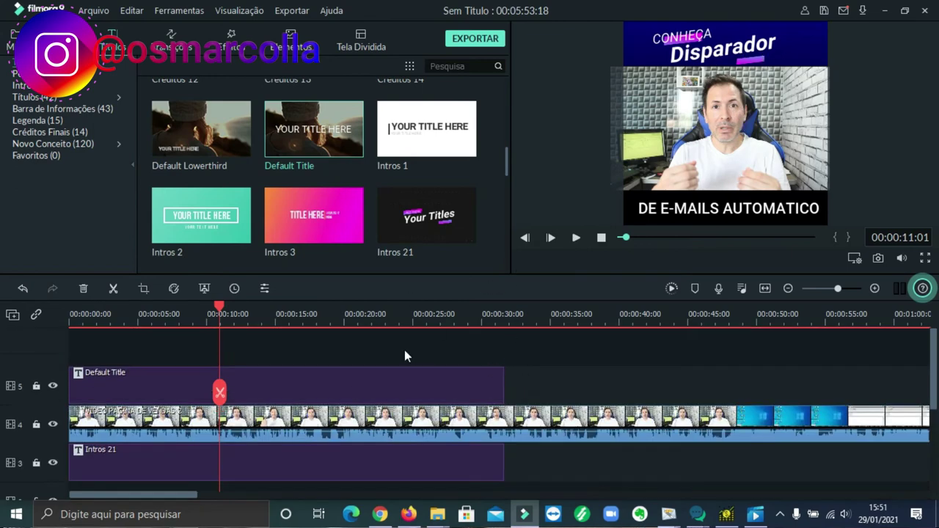